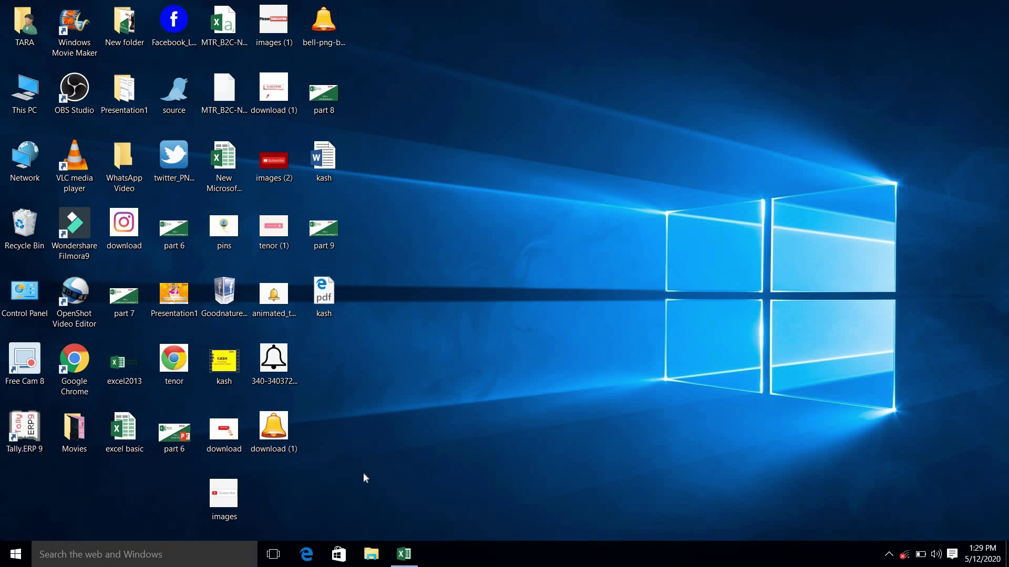
Switch to the excel basic workbook in Excel and show the AutoSum functions available for cell C10
left_click(405, 560)
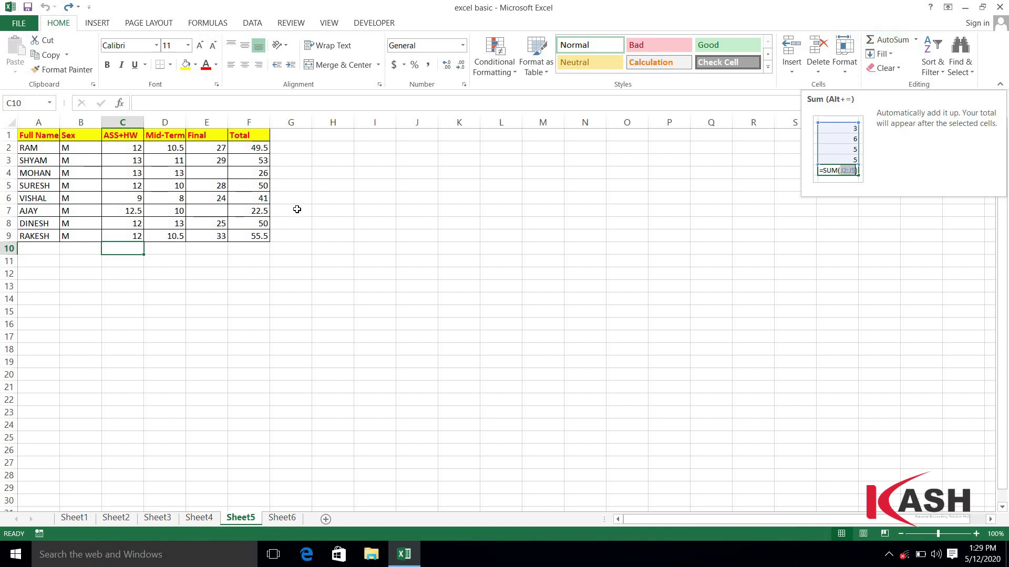
left_click(149, 247)
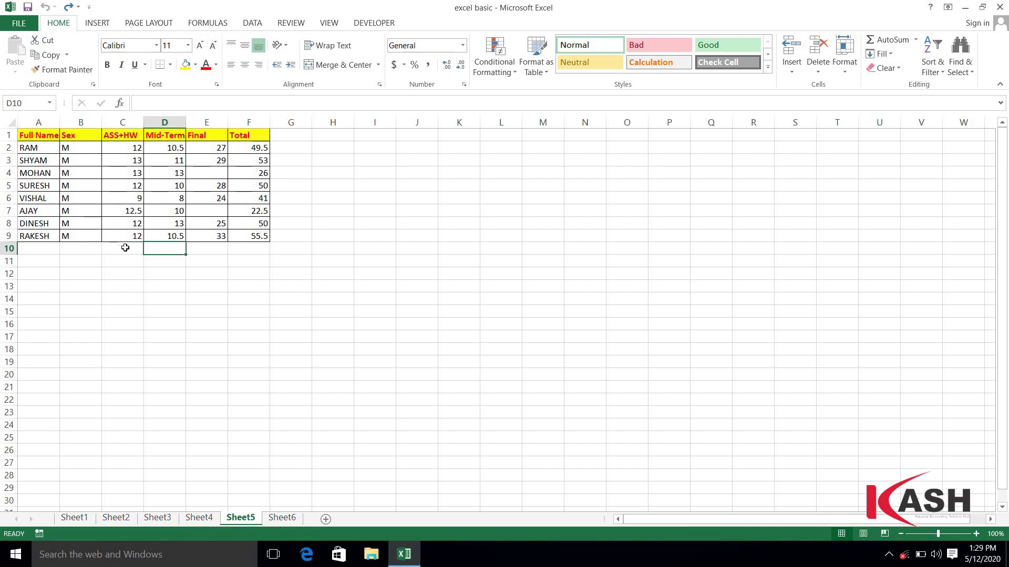
left_click(125, 247)
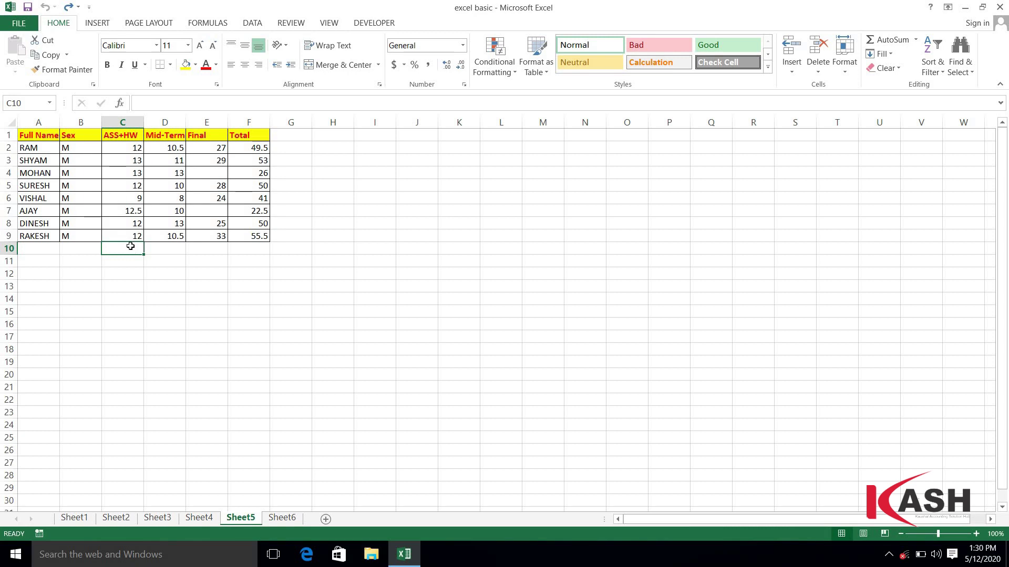
left_click(916, 41)
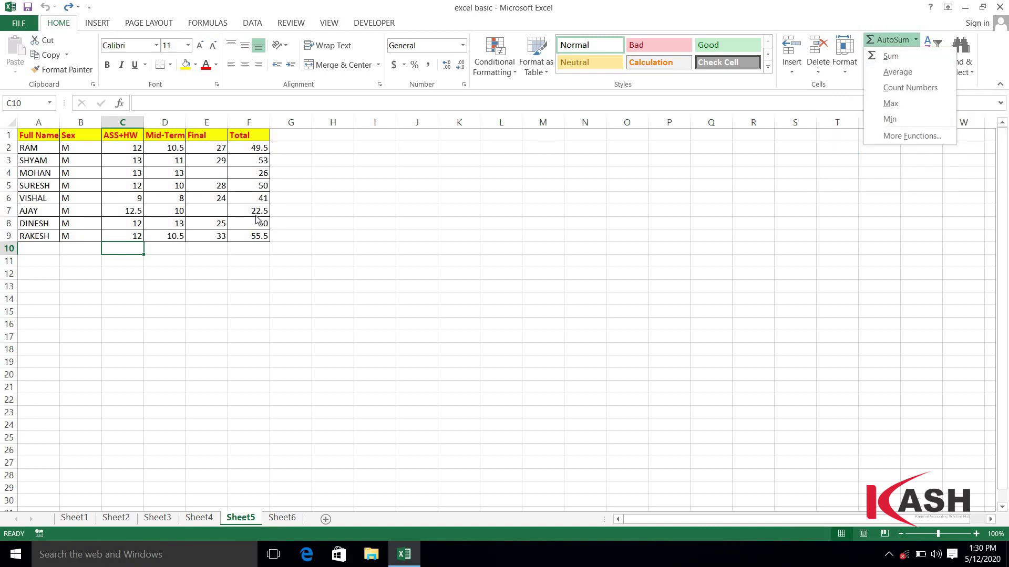
Total the ASS+HW scores in C10 with AutoSum over the range C2:C9
left_click(128, 245)
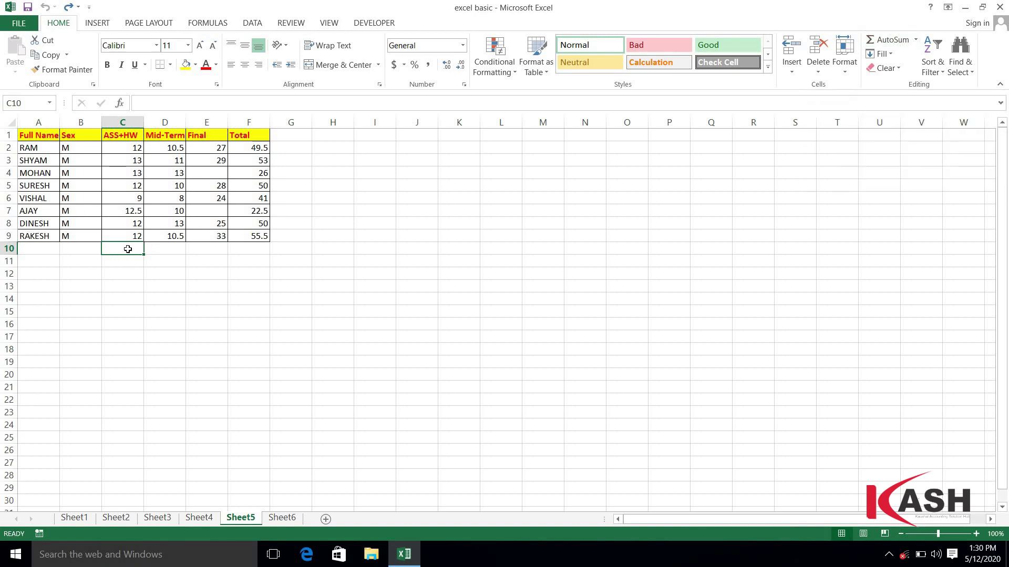
left_click(892, 40)
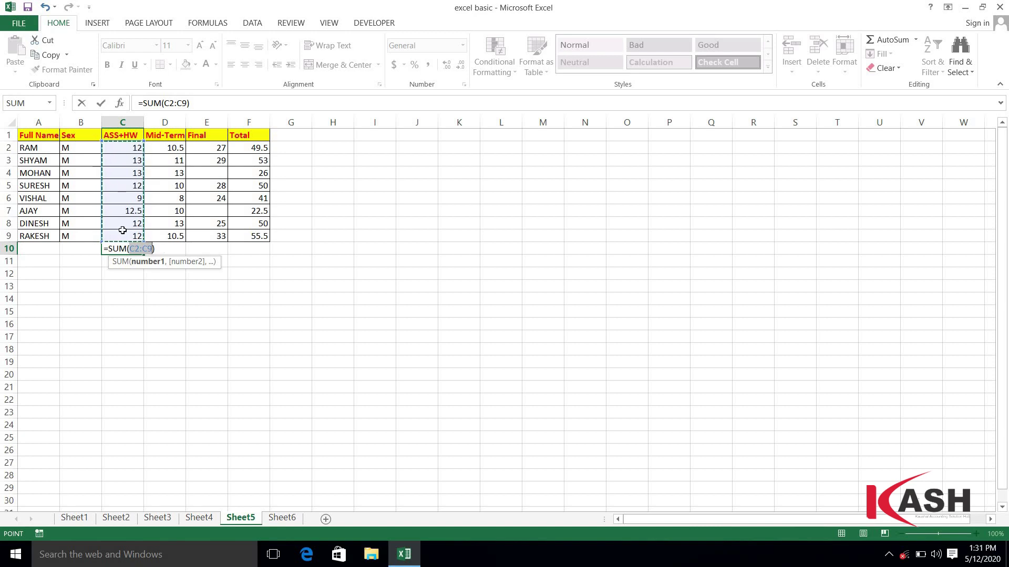
left_click(161, 208)
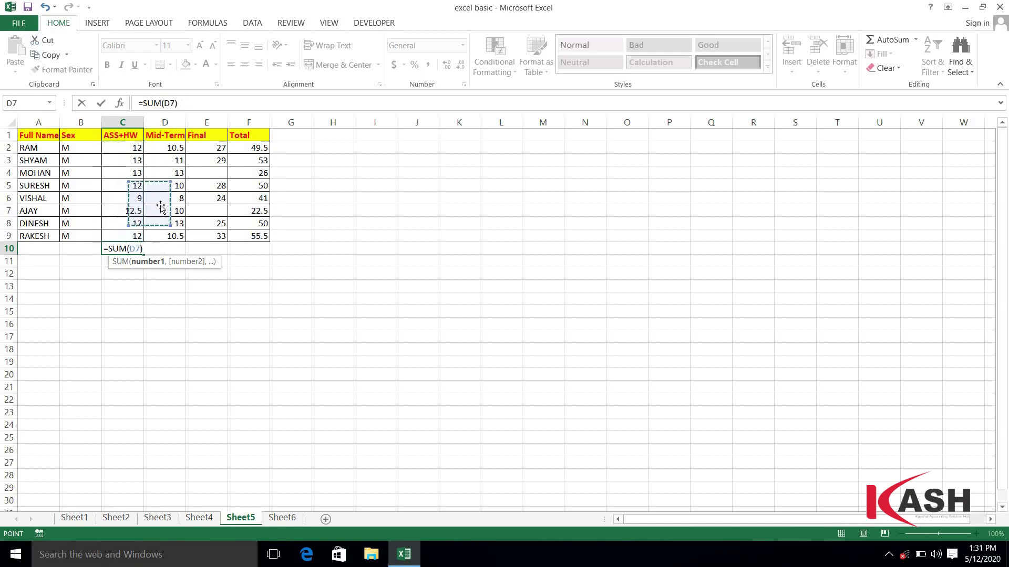
left_click(134, 147)
key("ctrl+shift+Down")
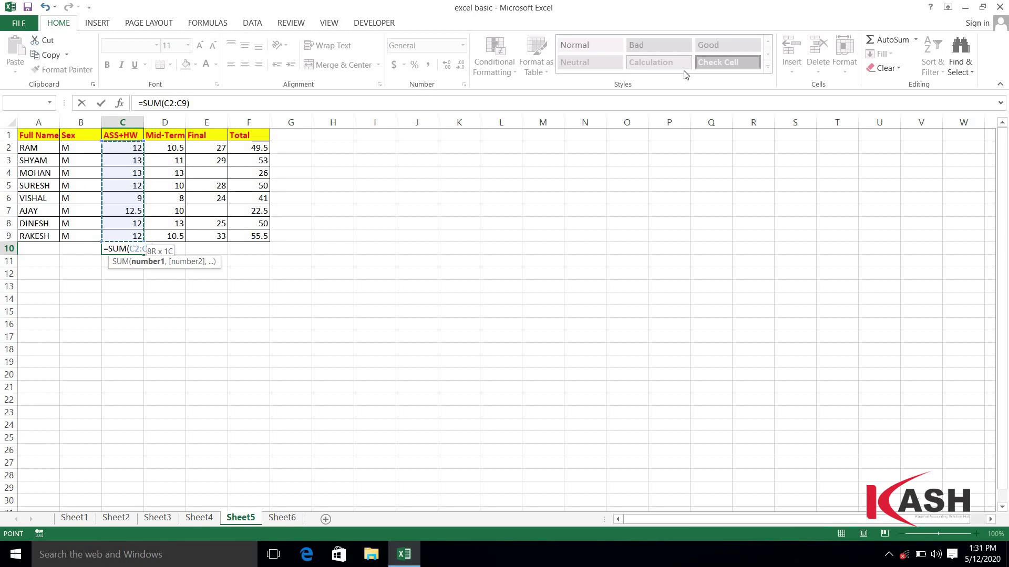
left_click(890, 39)
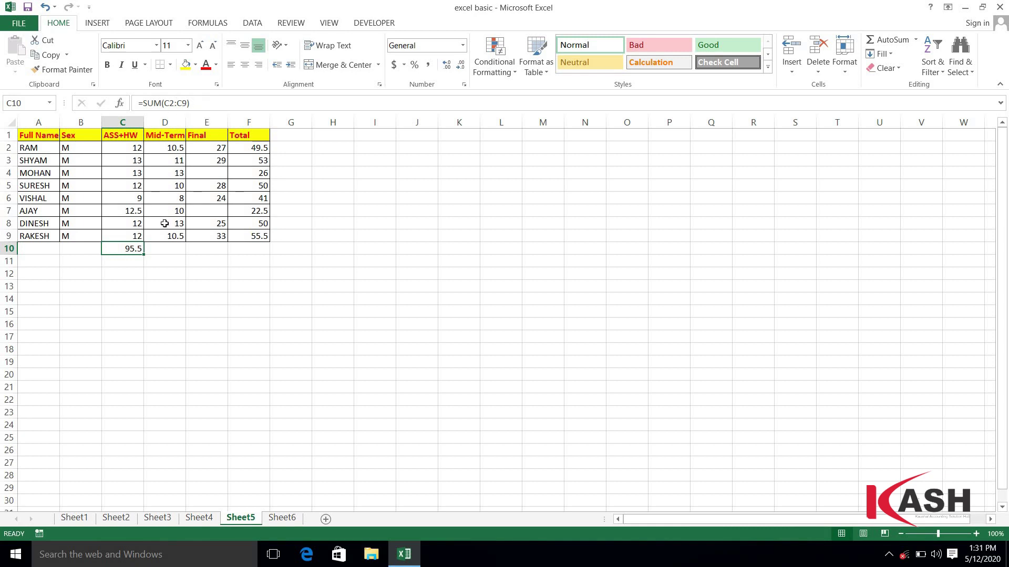
Total the Mid-Term scores D2:D9 with AutoSum so the sum lands in D10
left_click(163, 245)
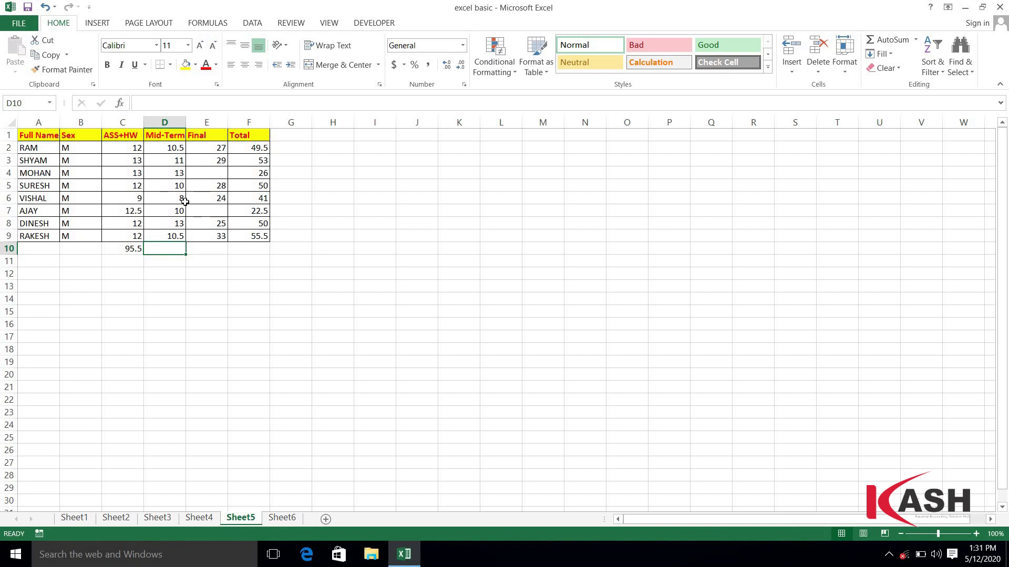
left_click_drag(170, 148, 172, 240)
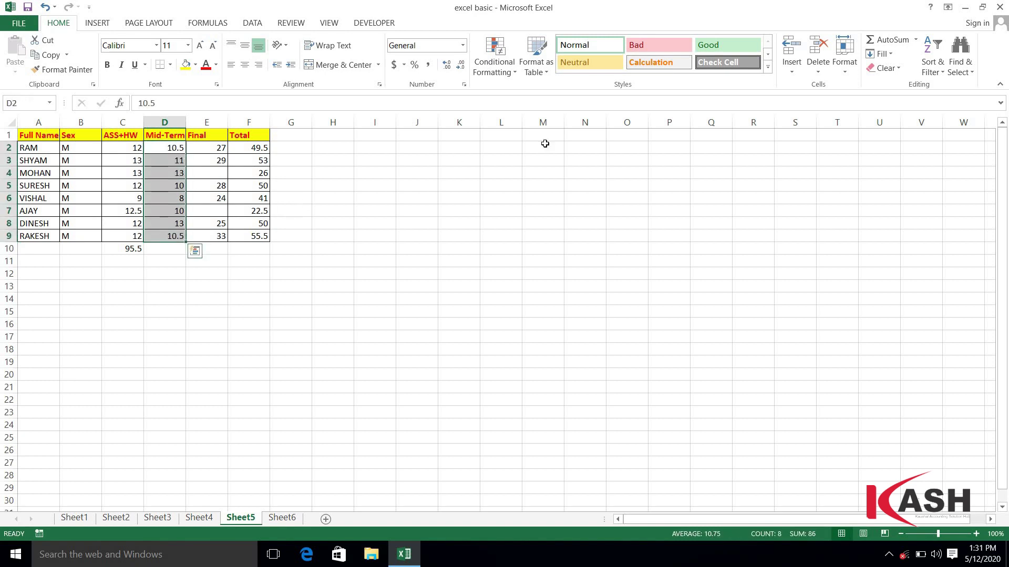
left_click(896, 41)
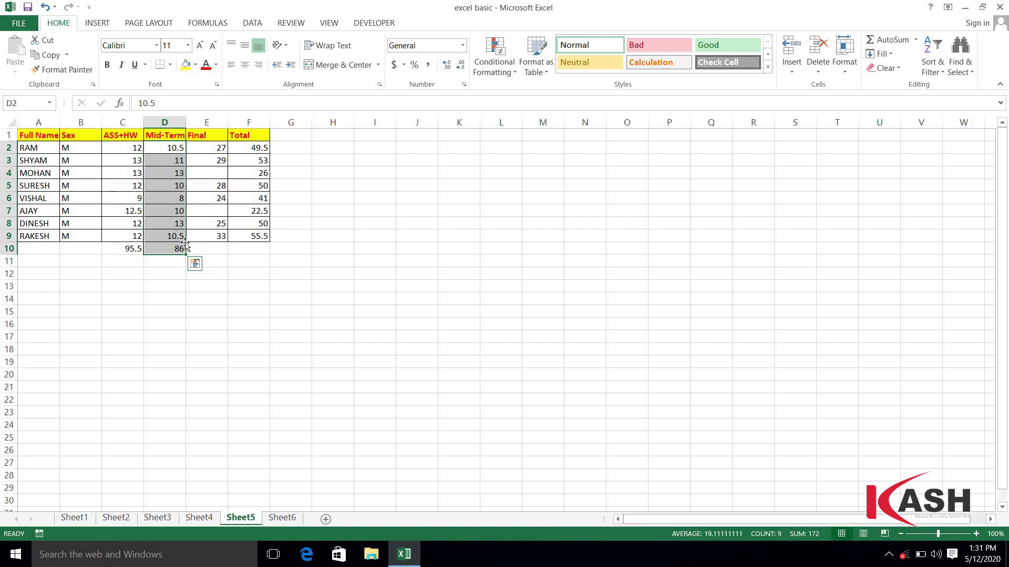
Try to total the Final scores with AutoSum over E2:E11, and delete the resulting formula from E11
left_click(211, 148)
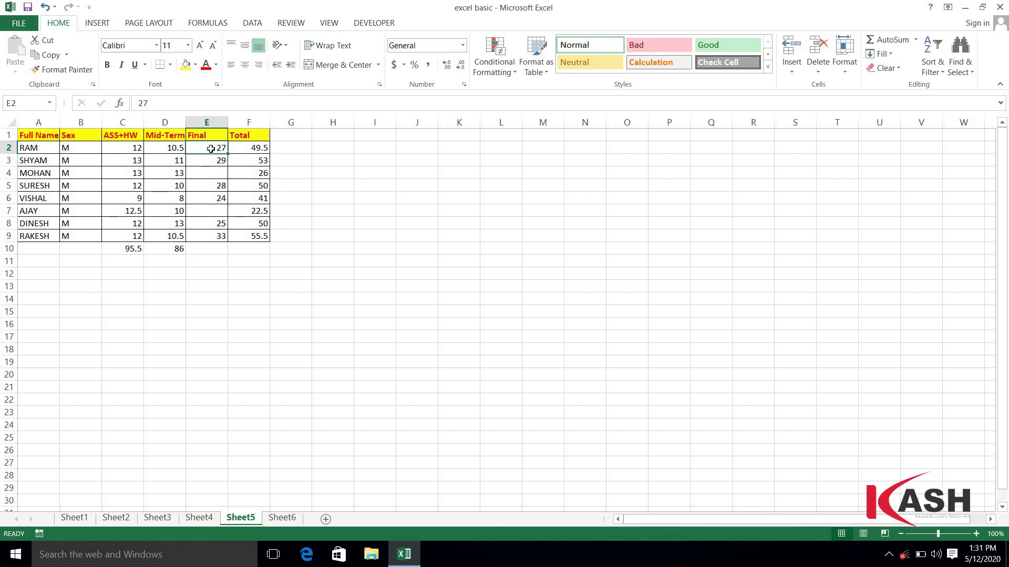
left_click_drag(211, 162, 205, 267)
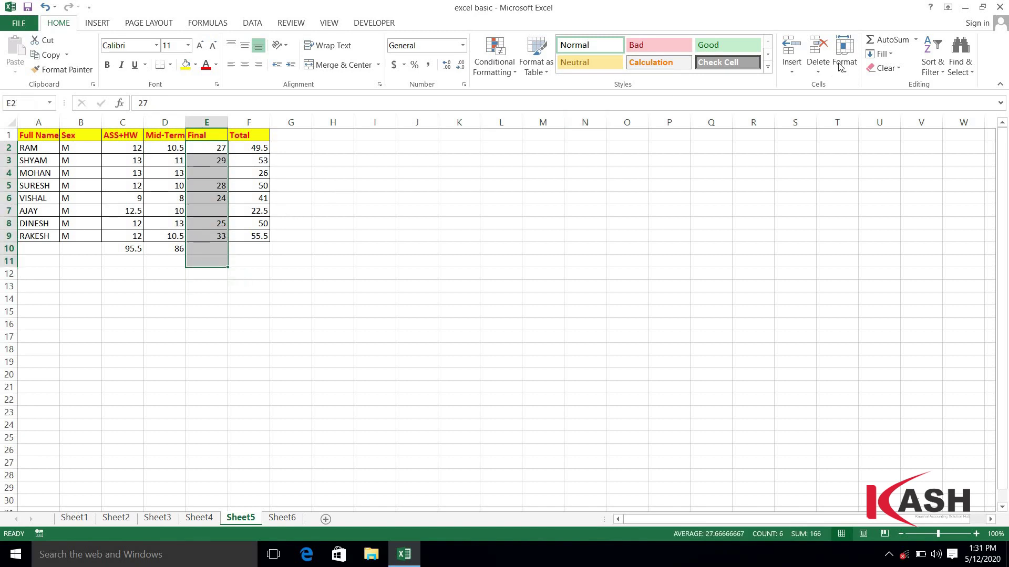
left_click(899, 43)
left_click(200, 252)
left_click(204, 261)
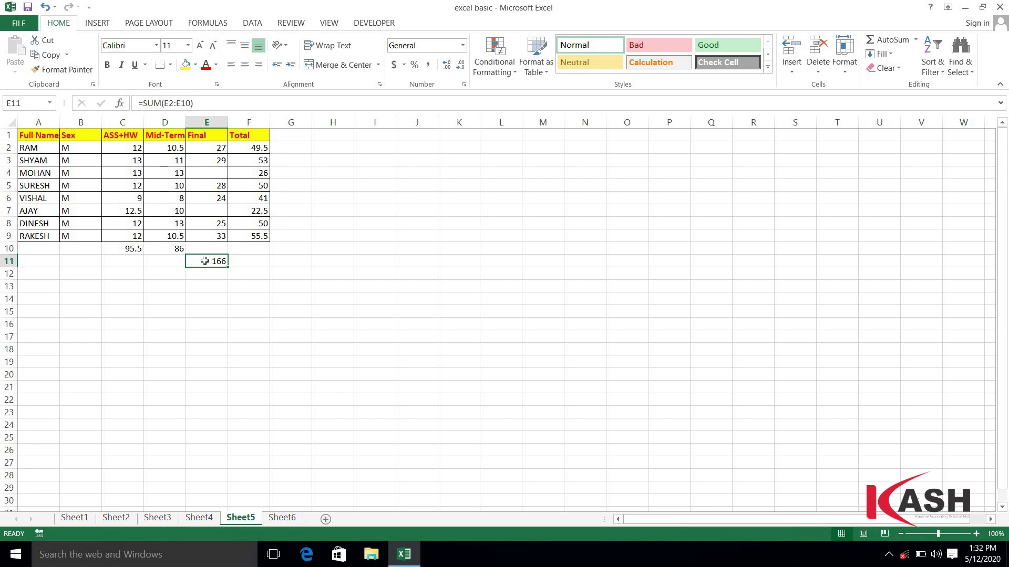
key("Delete")
Enter the formula =SUM(E2:E9) in E10 to total the Final scores
left_click(210, 251)
type("=su")
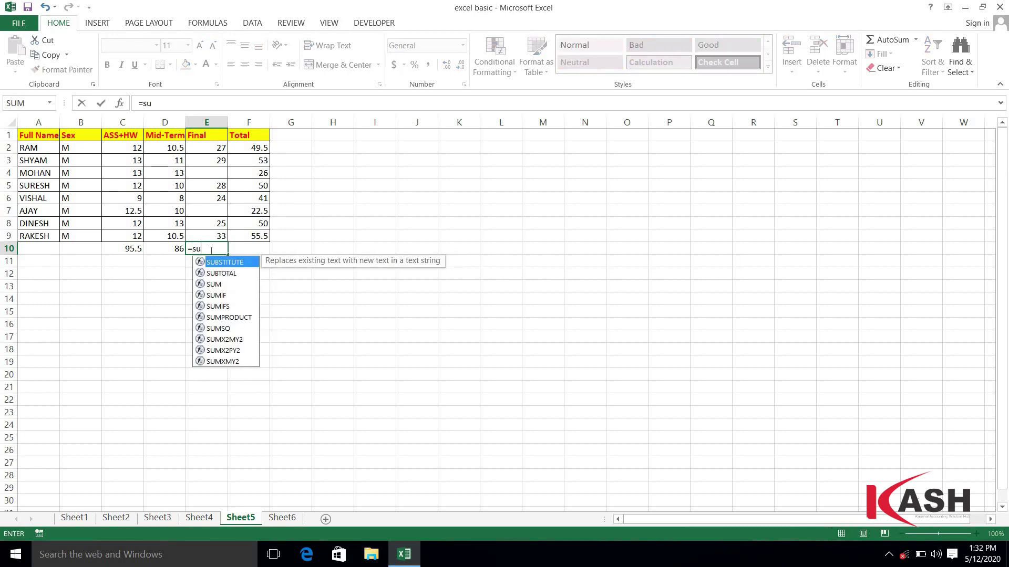
type("m")
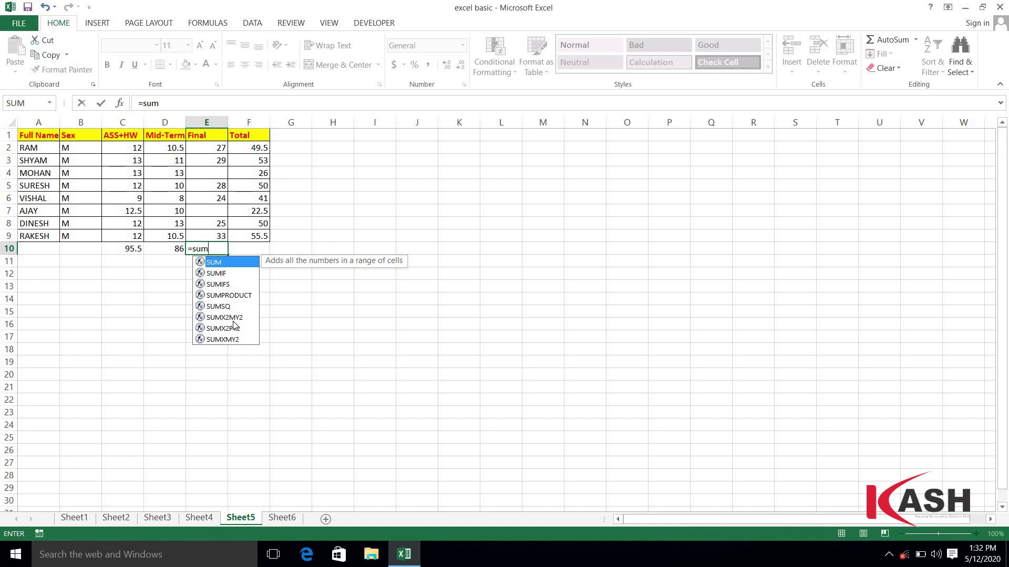
key("Tab")
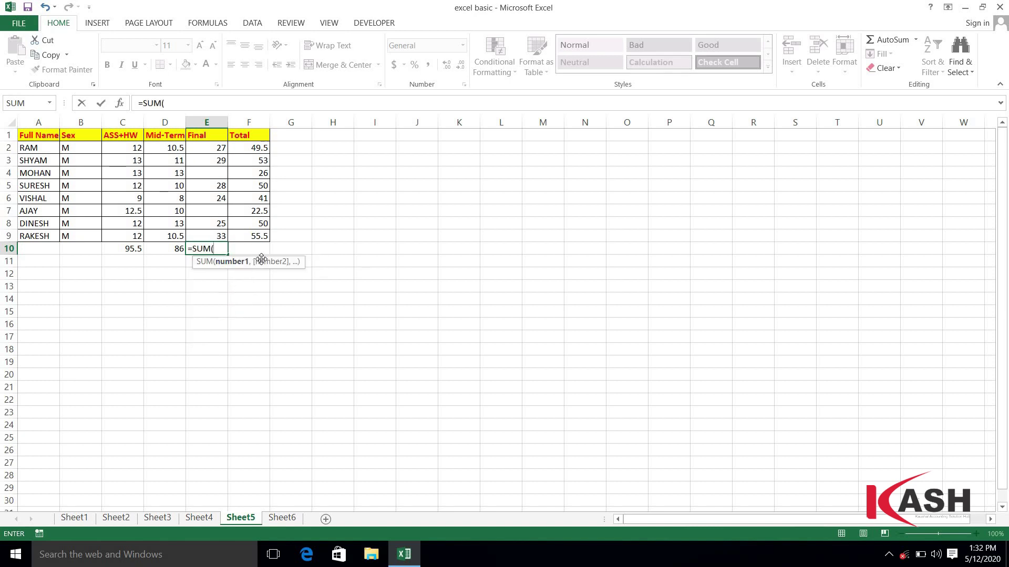
left_click(214, 151)
mouse_move(215, 150)
left_mouse_down()
mouse_move(214, 167)
mouse_move(220, 150)
left_mouse_up()
left_click_drag(221, 152, 223, 154)
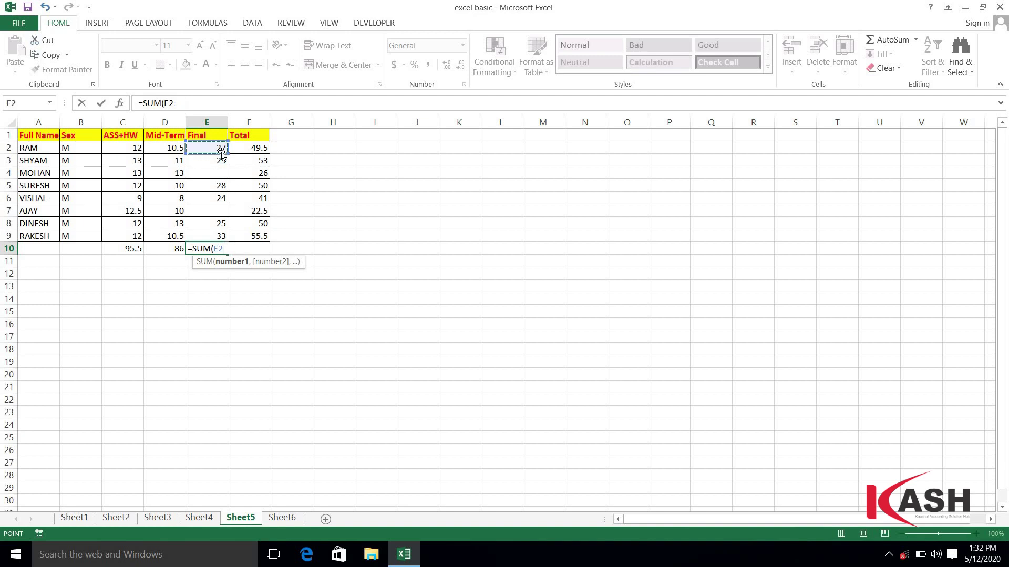
key("F8")
key("BackSpace")
left_click(212, 234)
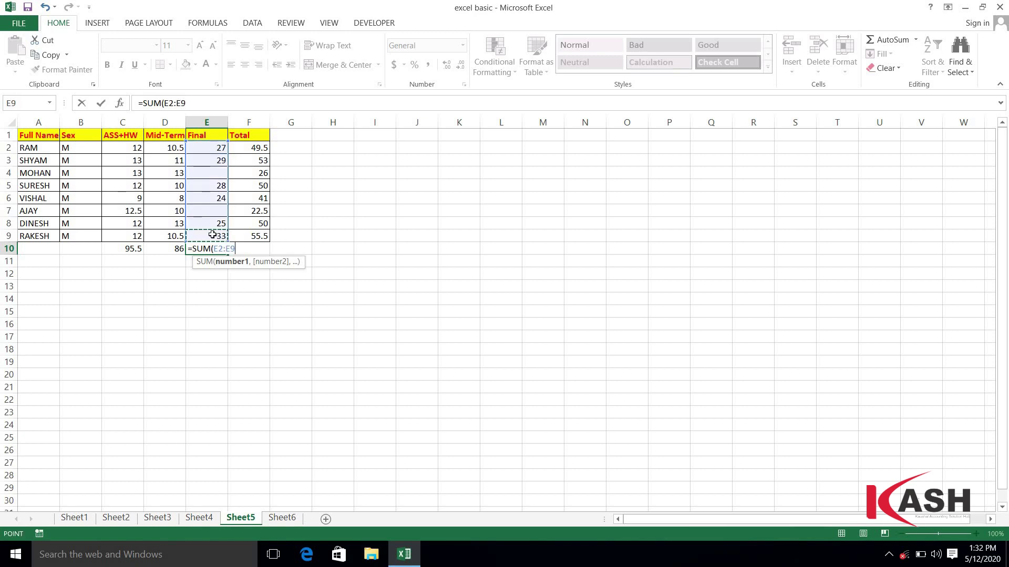
key("Return")
left_click(223, 247)
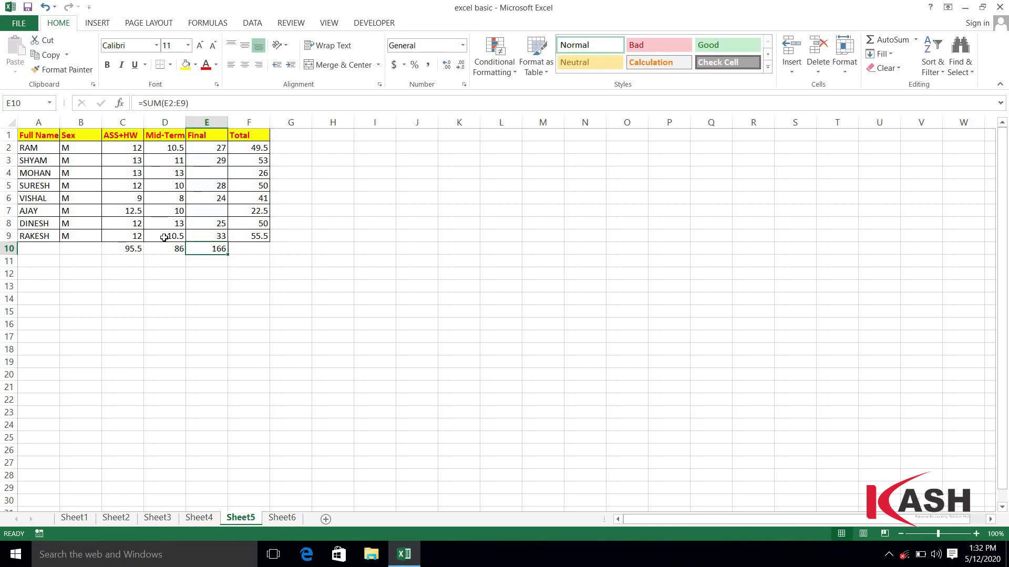
left_click(127, 249)
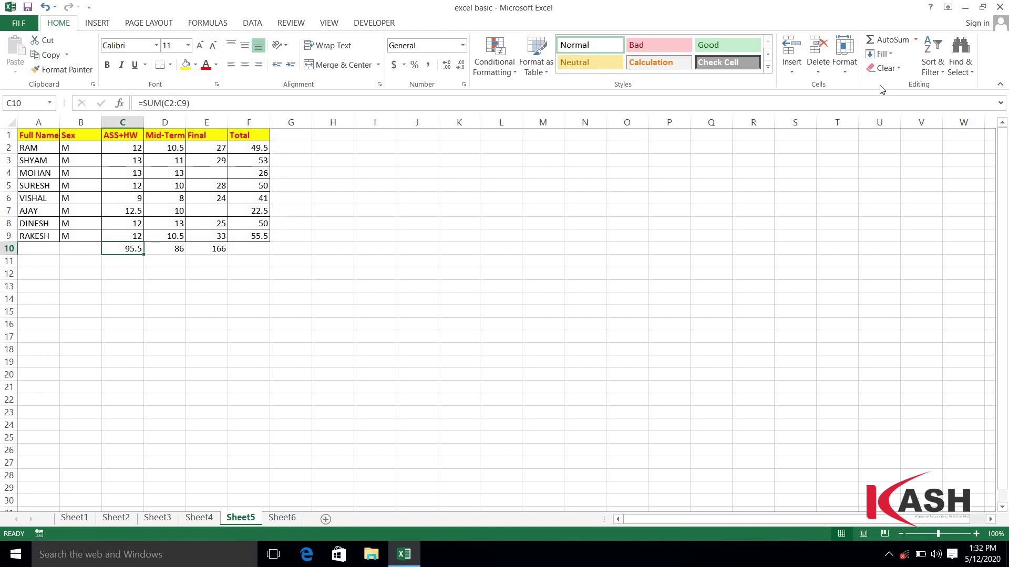
left_click(915, 40)
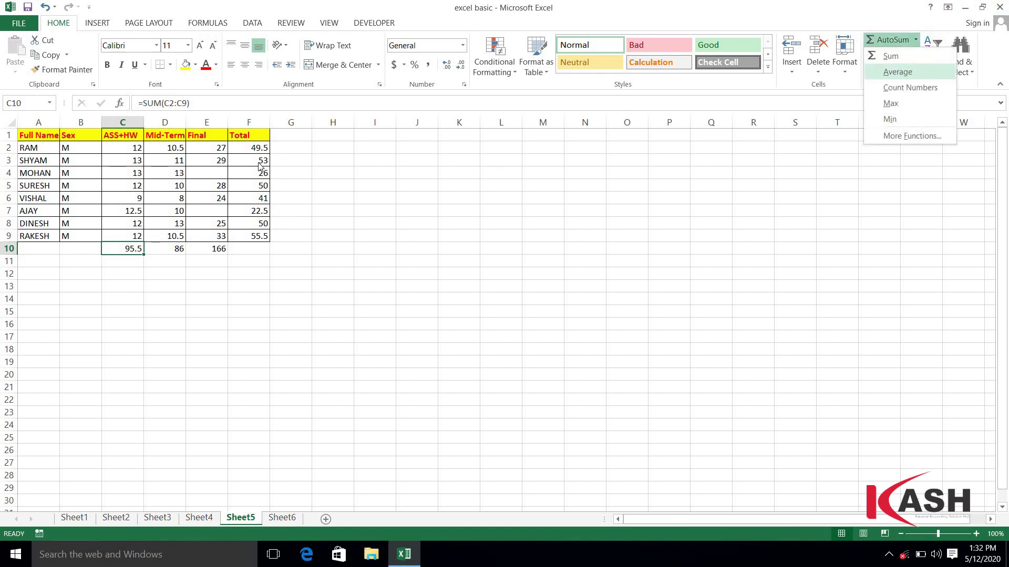
left_click(284, 148)
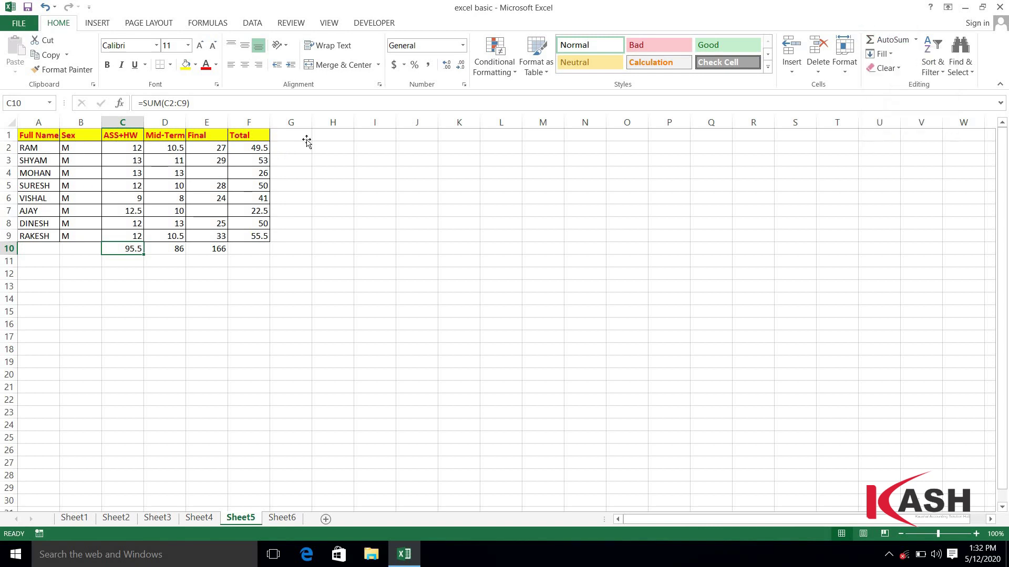
left_click(305, 145)
double_click(886, 41)
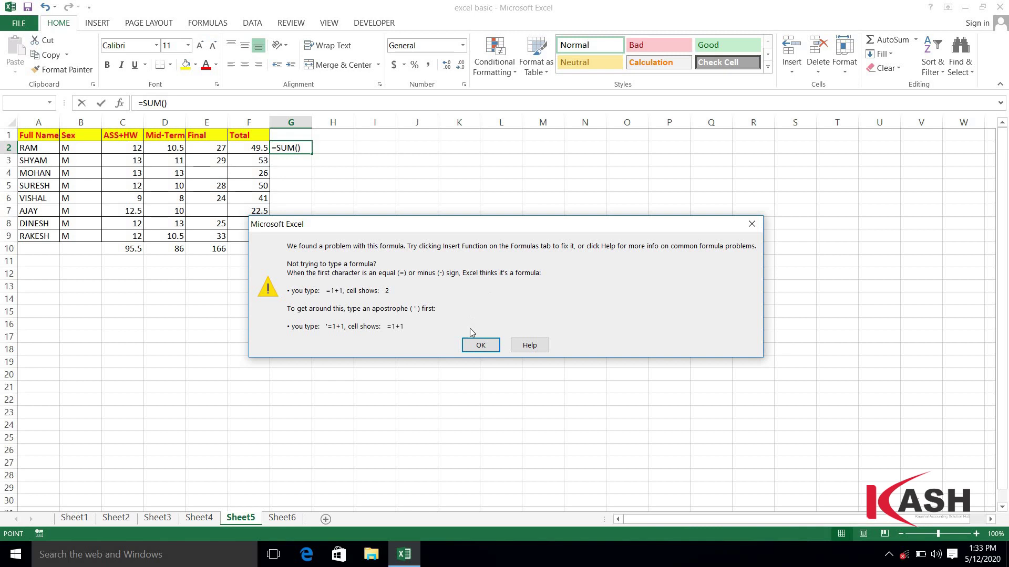
left_click(478, 350)
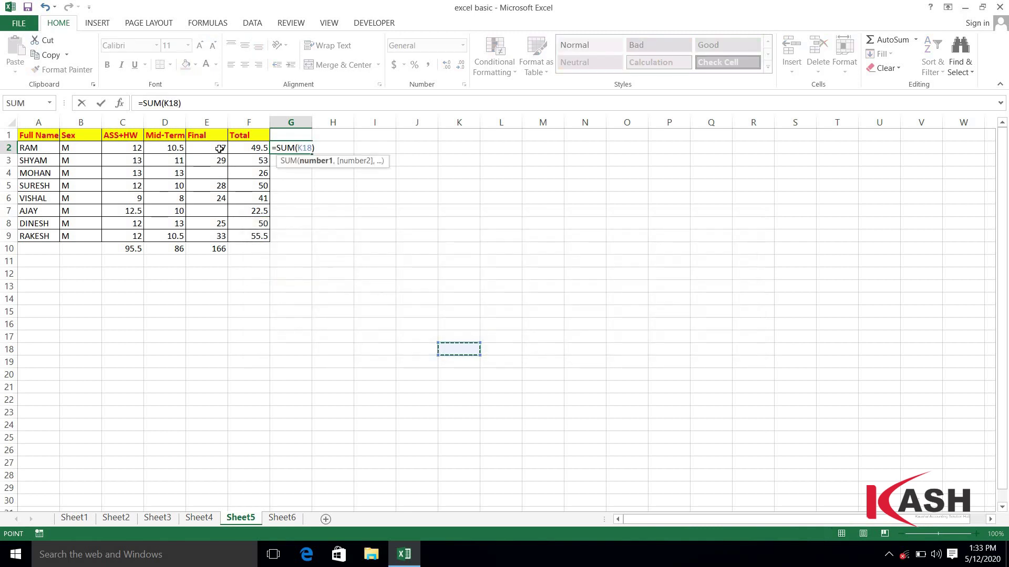
key("BackSpace")
key("BackSpace")
key("BackSpace")
key("BackSpace")
key("BackSpace")
key("BackSpace")
key("BackSpace")
key("BackSpace")
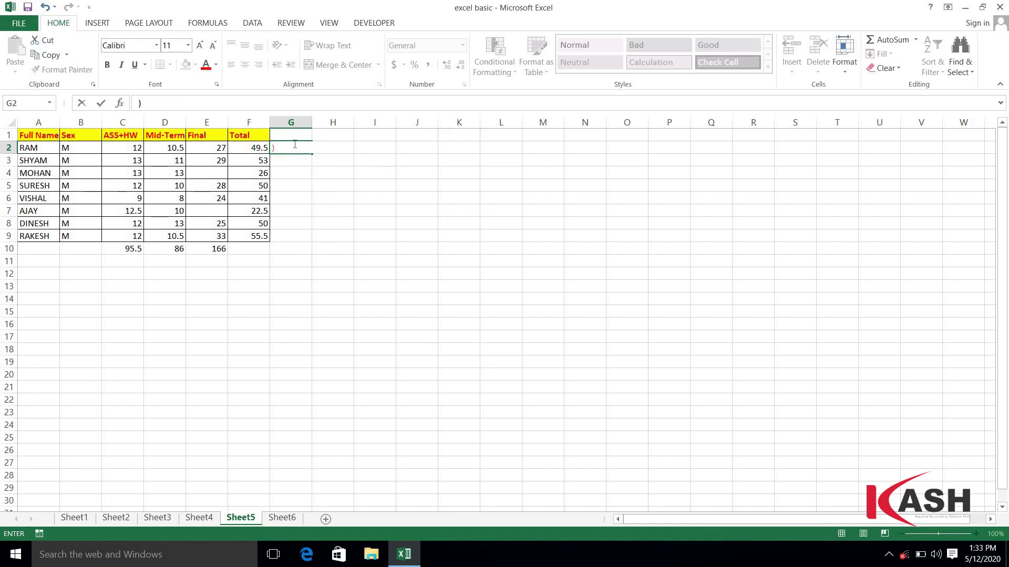
left_click(193, 158)
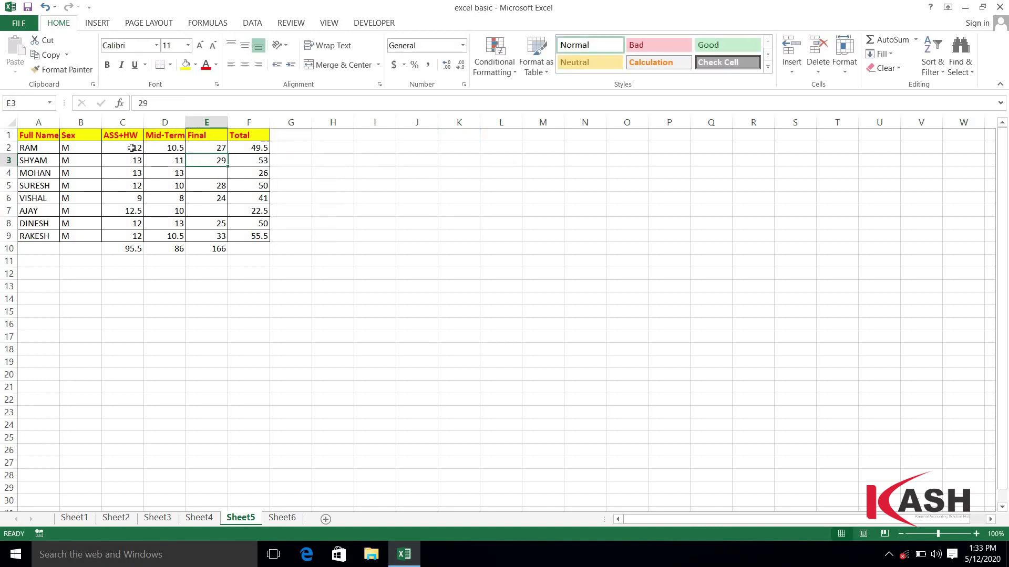
Use AutoSum on C2:G3 to put row totals for the first two students in G2 and G3
left_click_drag(135, 148, 281, 154)
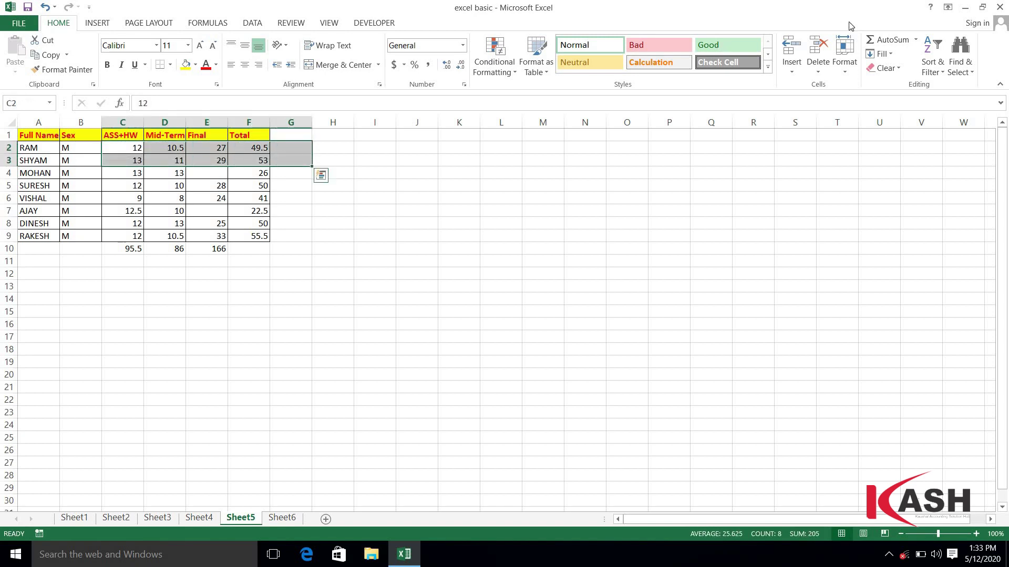
left_click(895, 41)
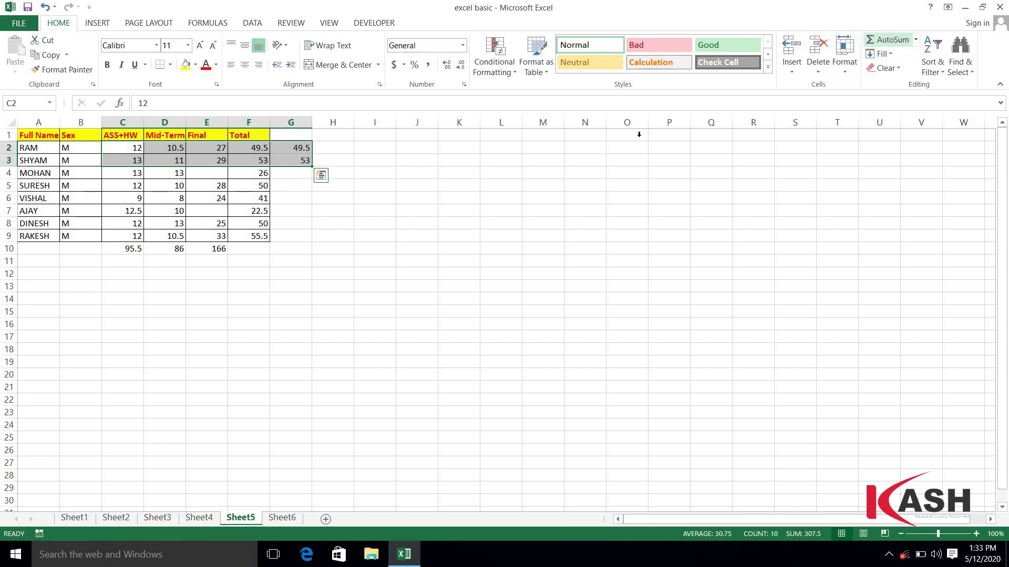
left_click(296, 176)
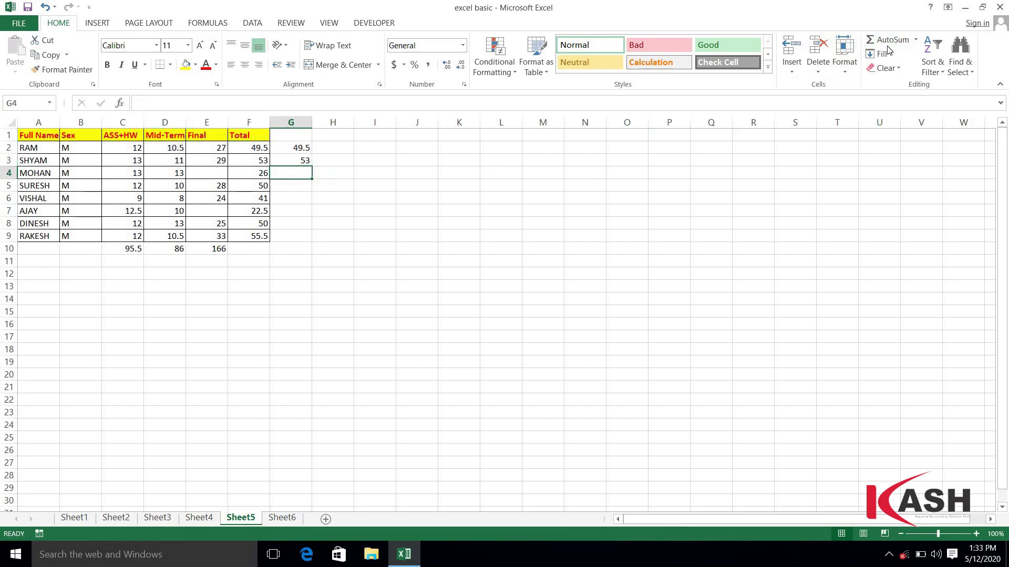
Calculate the average of the Total column F2:F9 in F10 with the AutoSum Average function
left_click(261, 246)
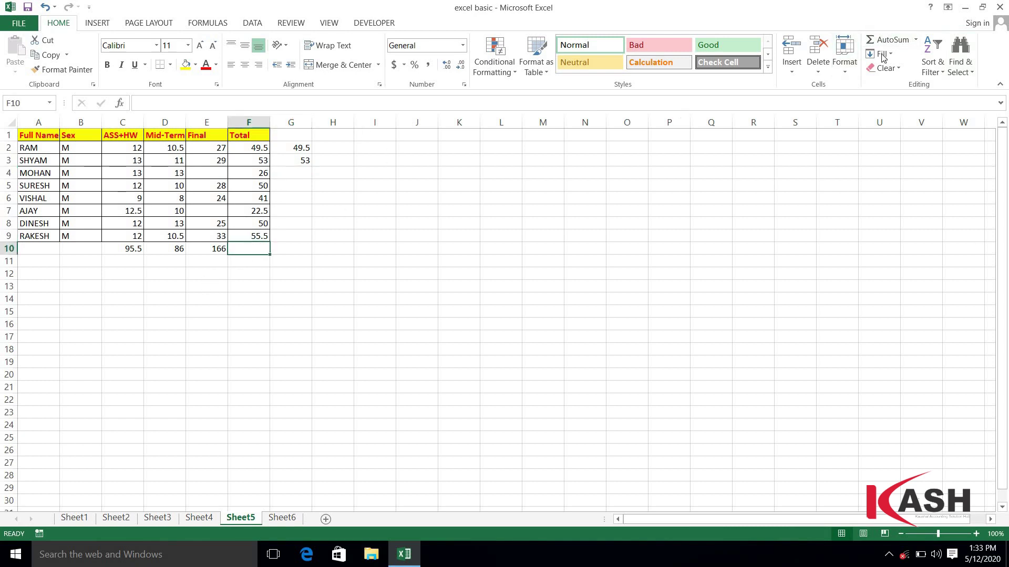
left_click(916, 41)
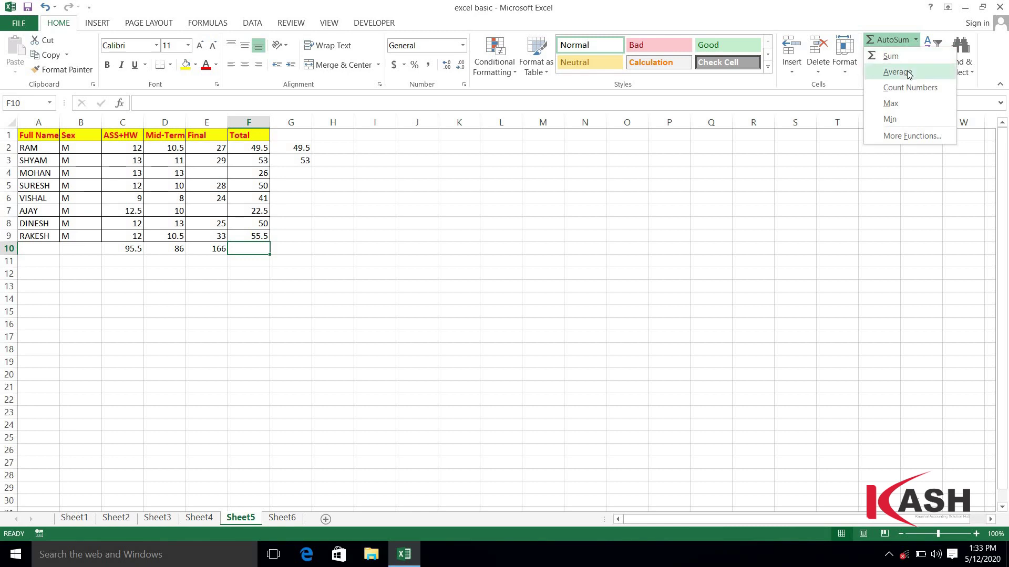
left_click(896, 72)
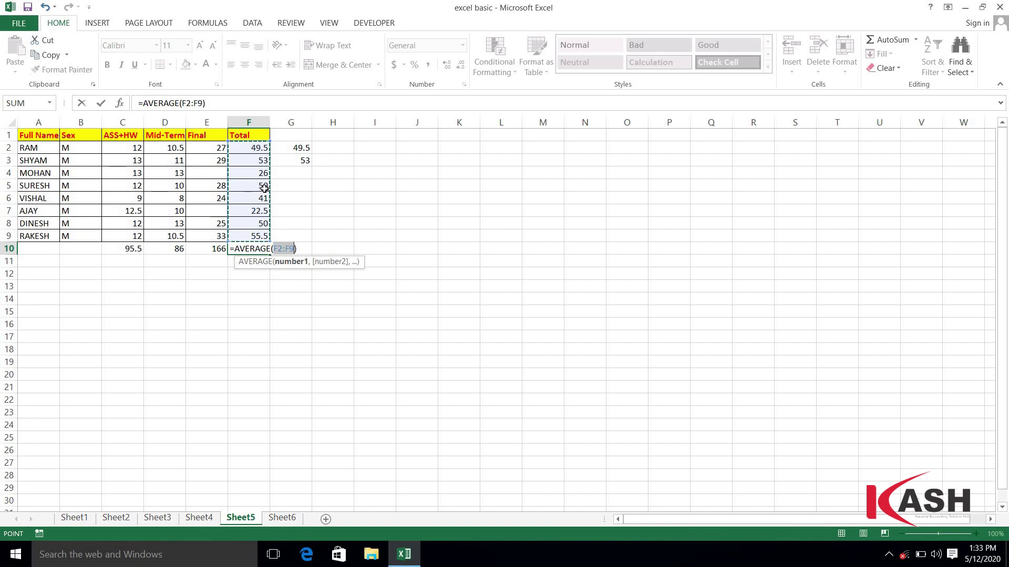
key("Return")
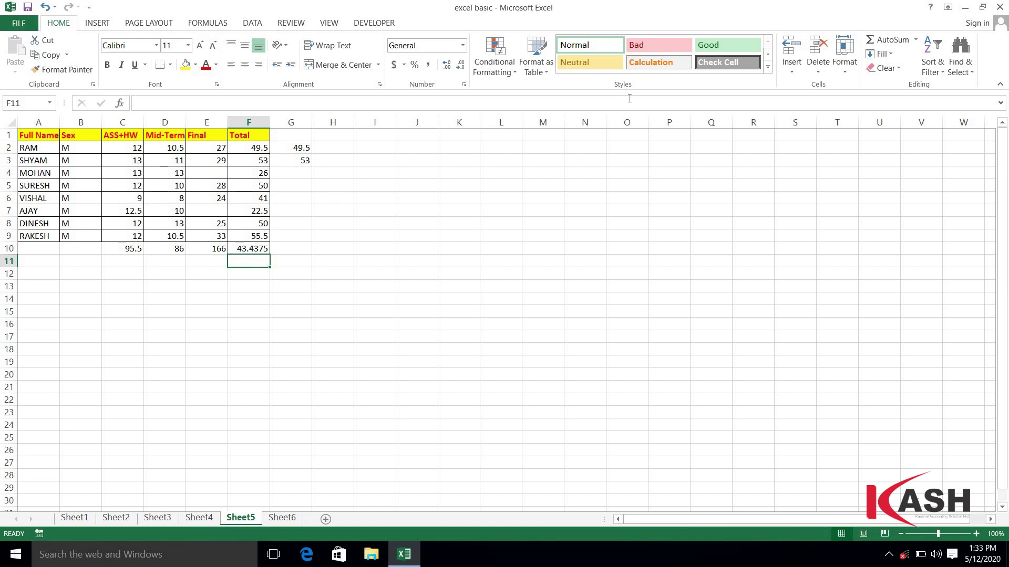
Count the numeric entries in C2:F9 in cell G10 with the AutoSum Count Numbers function
left_click(915, 40)
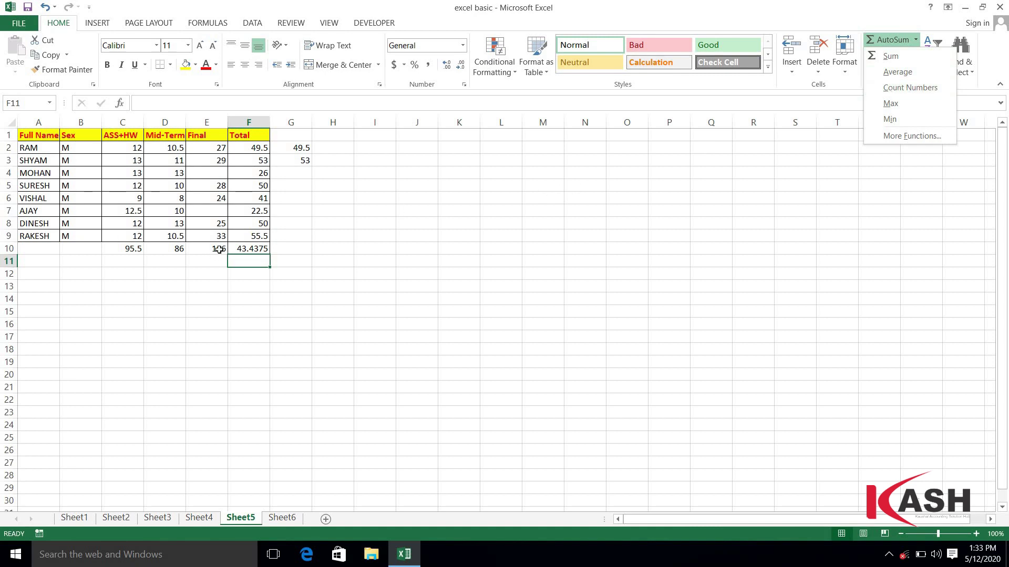
left_click(274, 252)
left_click(283, 250)
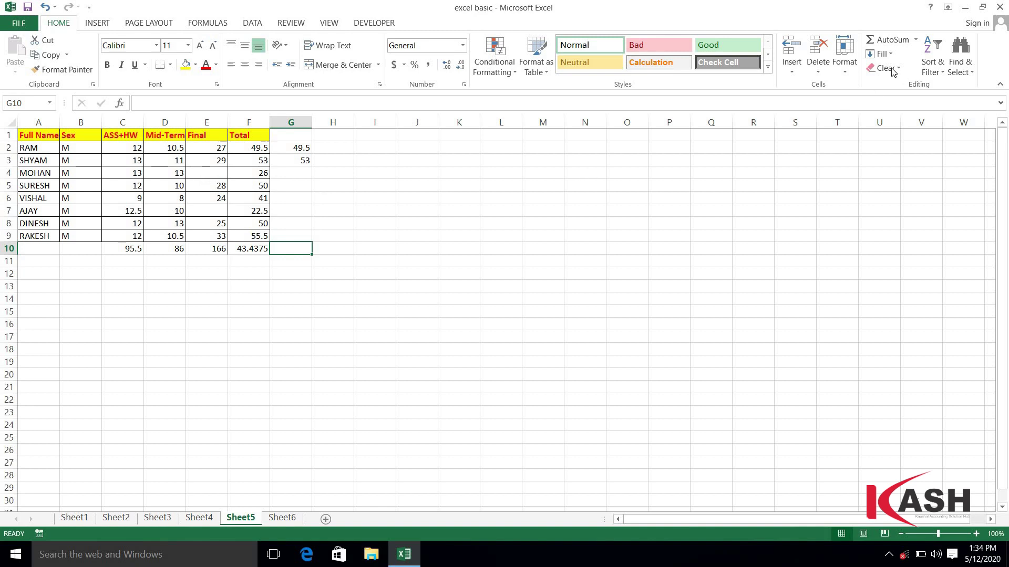
left_click(915, 39)
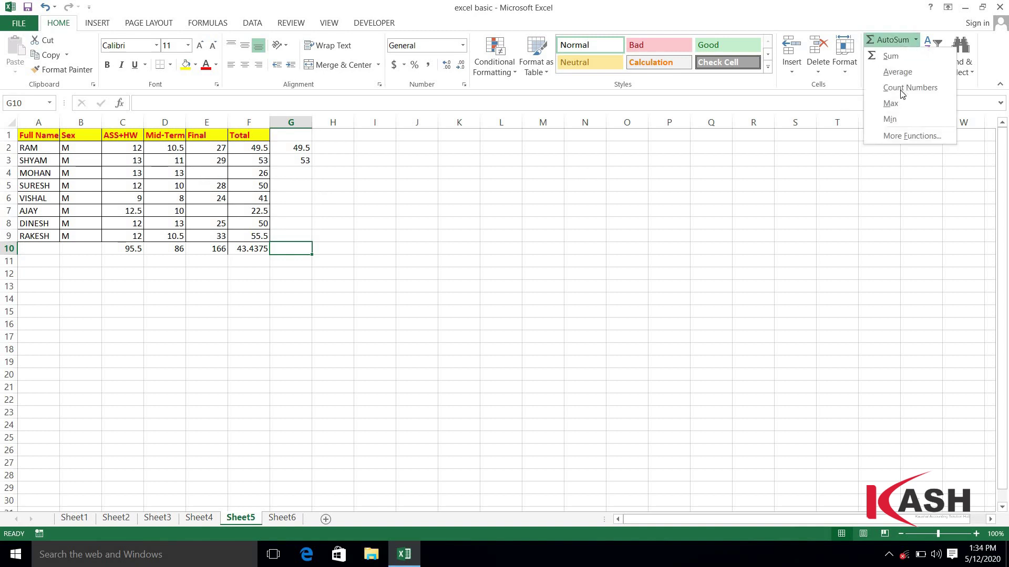
left_click(901, 90)
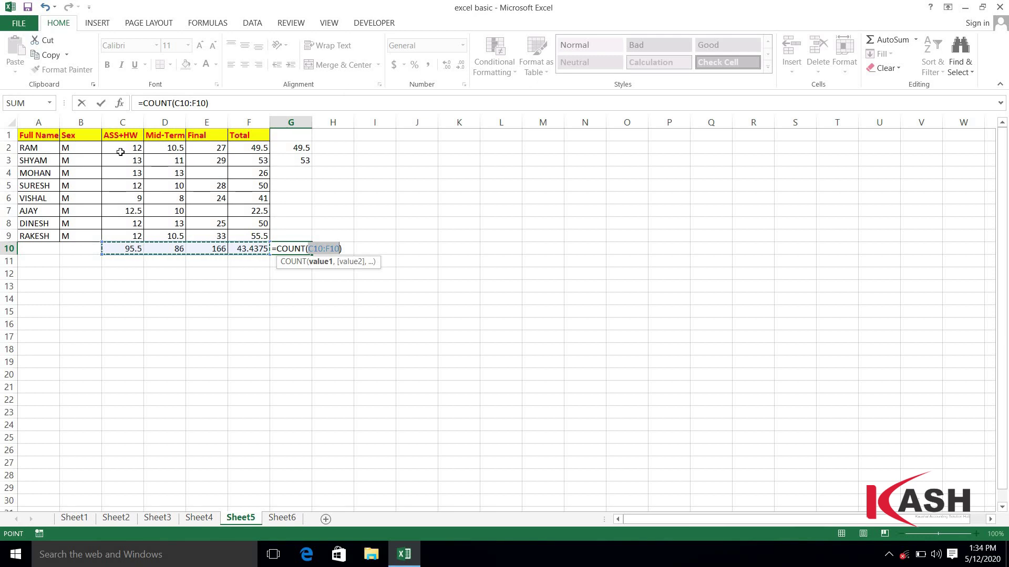
left_click_drag(126, 147, 247, 235)
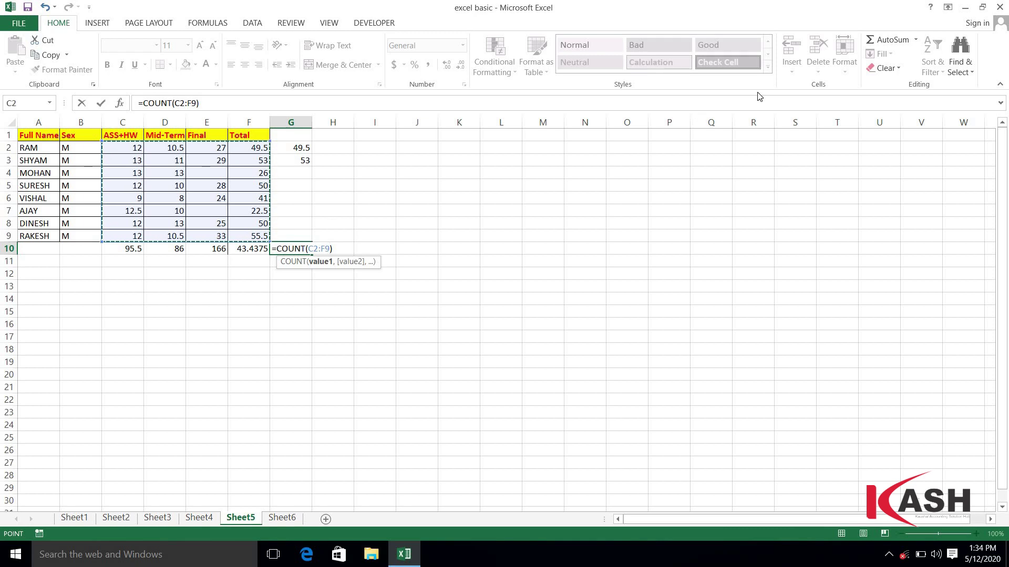
key("ctrl+Return")
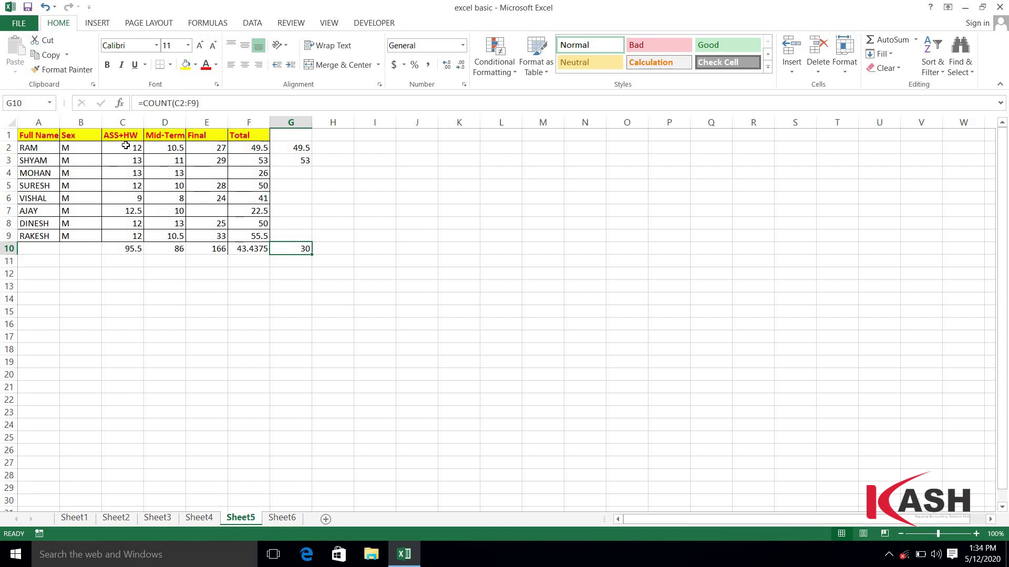
Apply AutoSum Count Numbers to C2:H10 to put a count for each row in H2:H10
left_click_drag(126, 146, 329, 249)
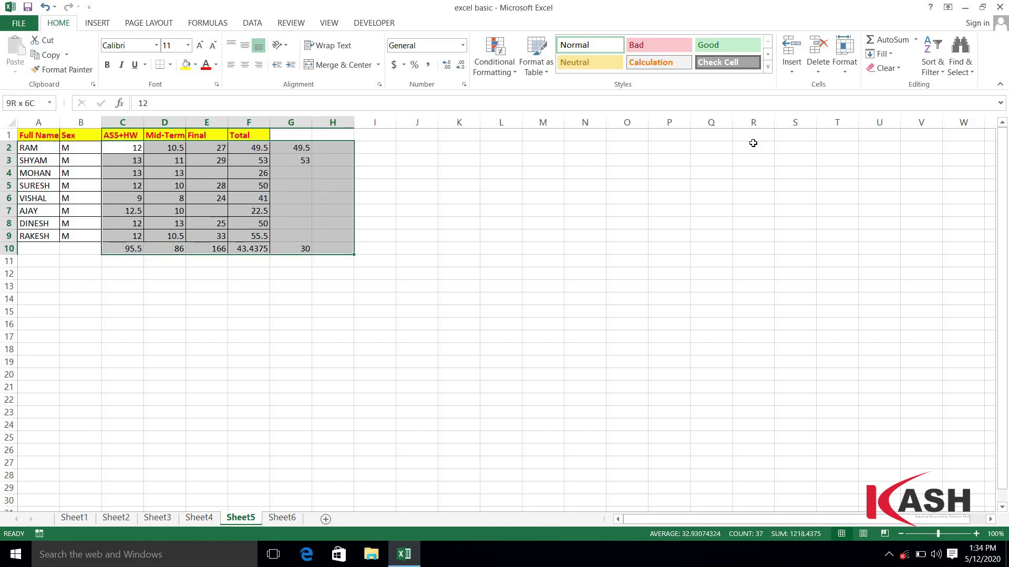
left_click(915, 40)
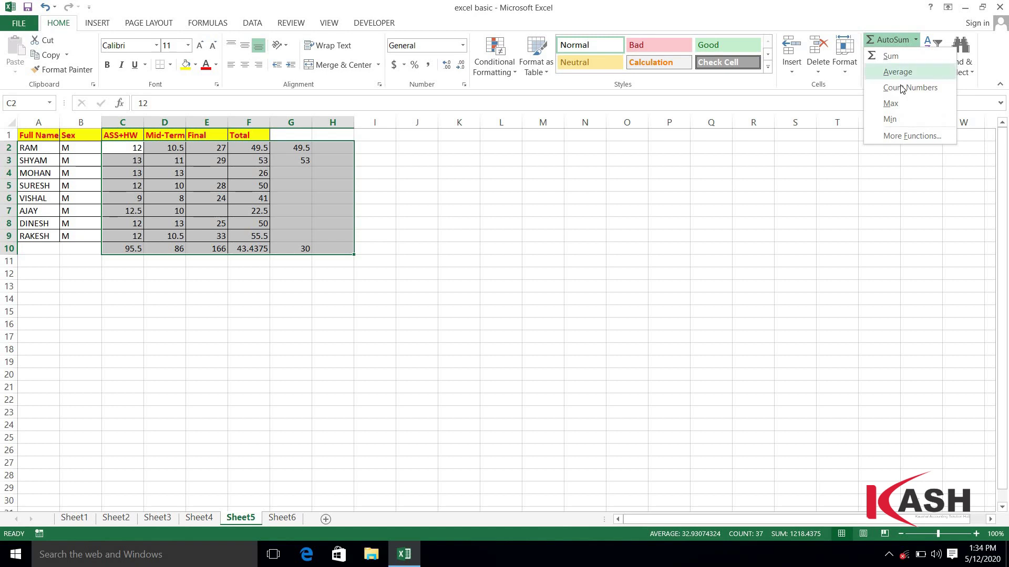
left_click(902, 89)
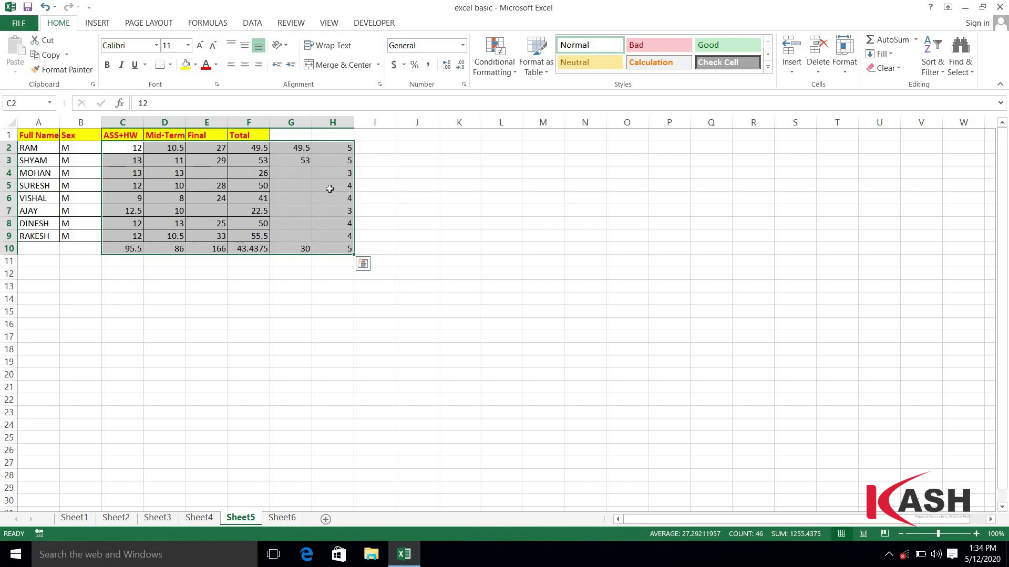
left_click(378, 176)
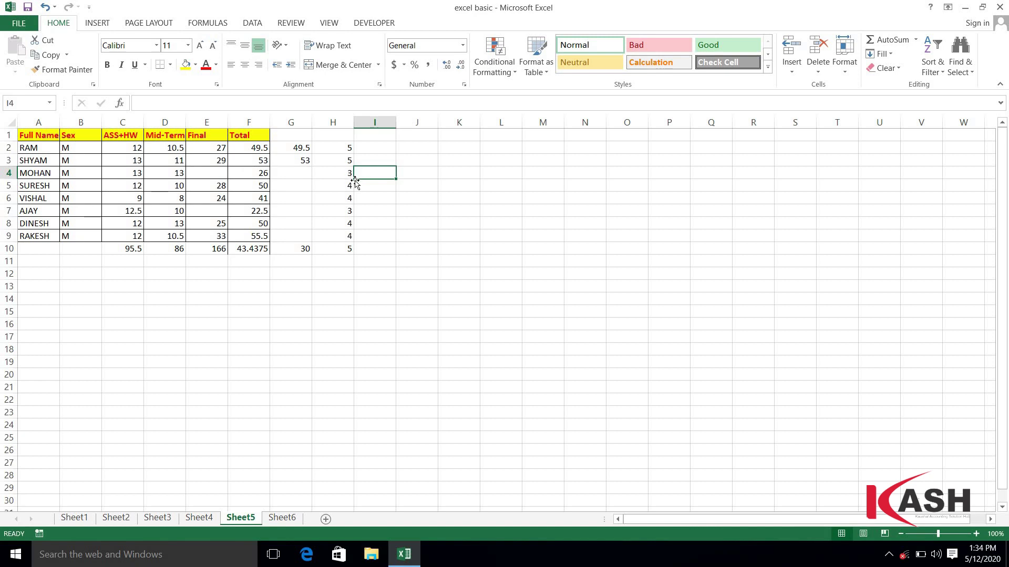
Enter the text "a" in G4 to test how the row count treats text
left_click(307, 172)
type("a")
key("Return")
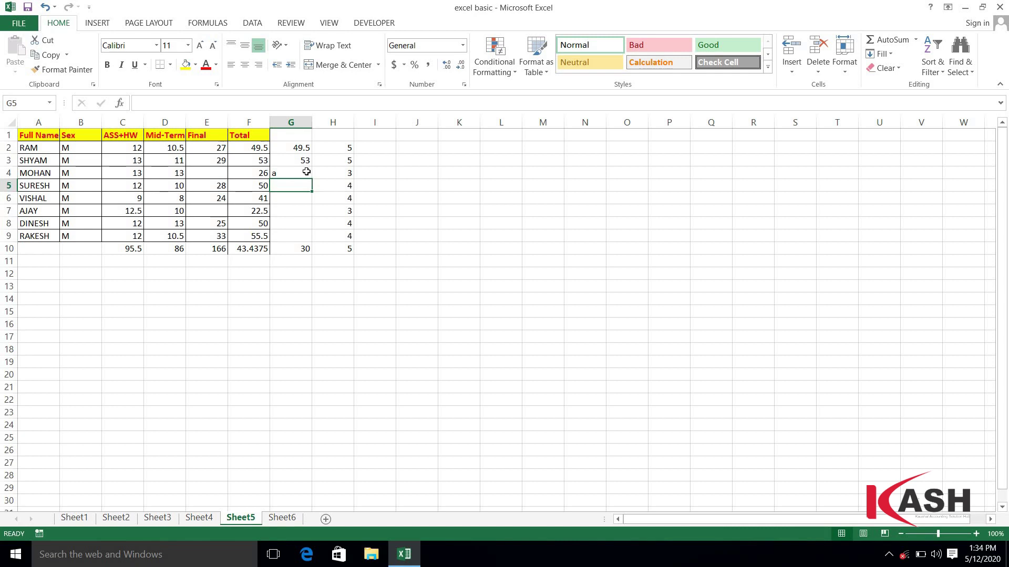
Replace the formula in C10 with a MAX formula over the ASS+HW scores C2:C9
left_click(917, 41)
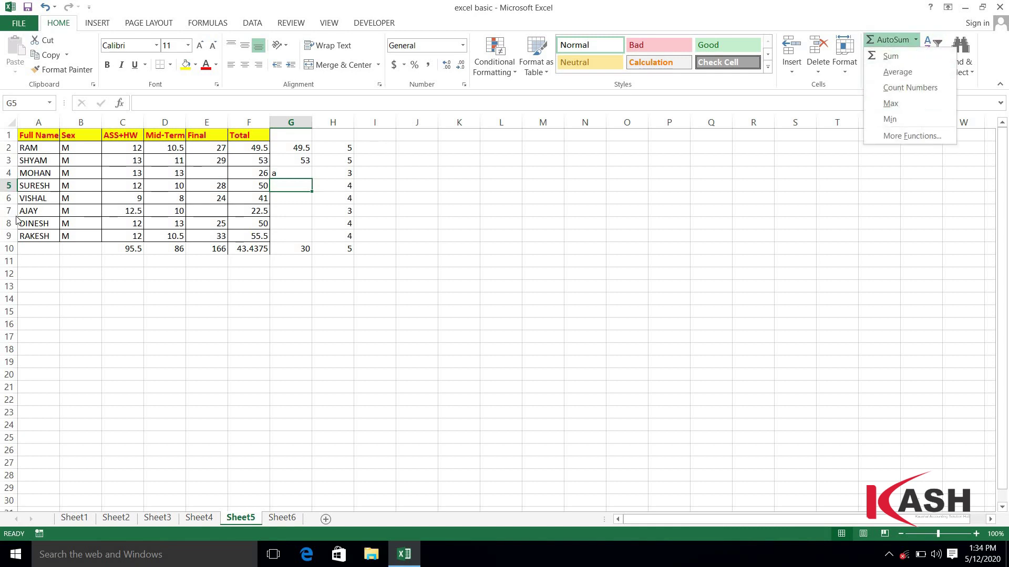
left_click(126, 248)
left_click(127, 248)
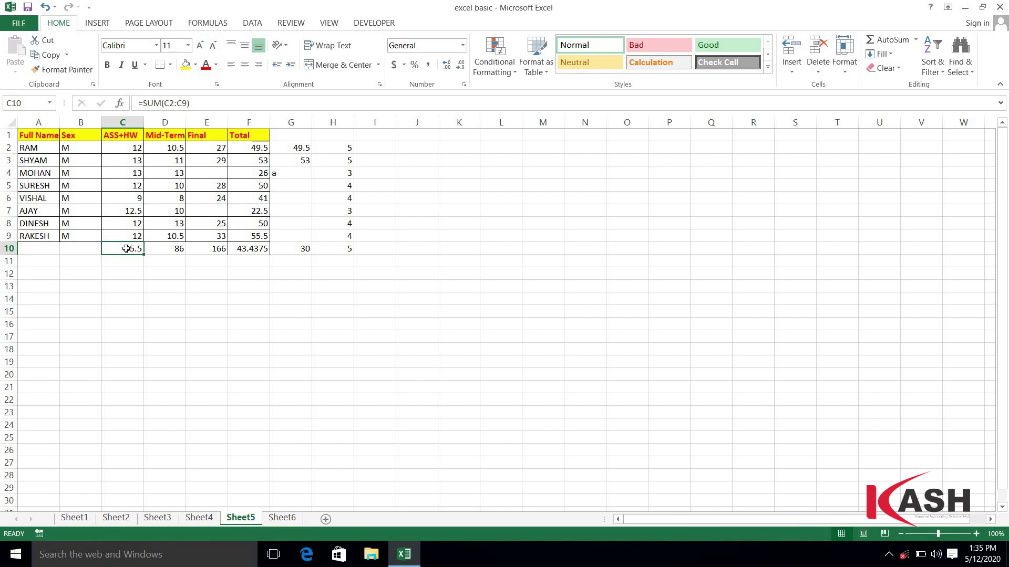
type("=max")
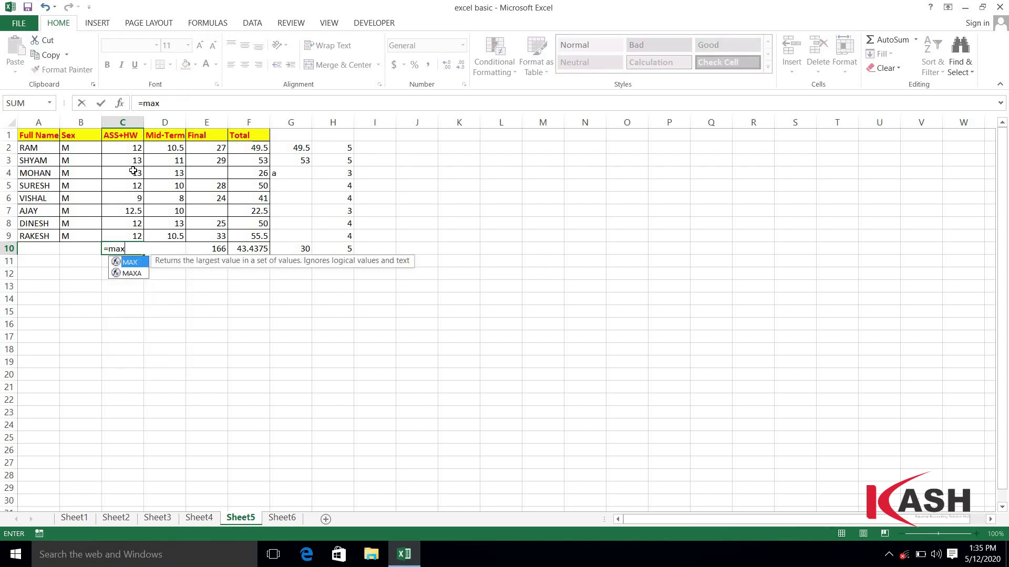
key("Tab")
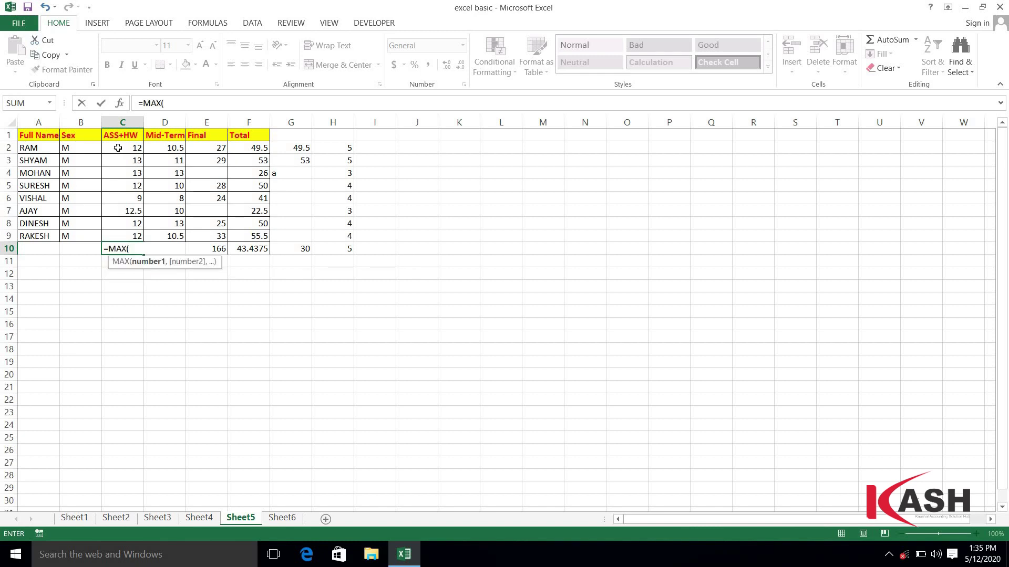
left_click_drag(118, 147, 121, 234)
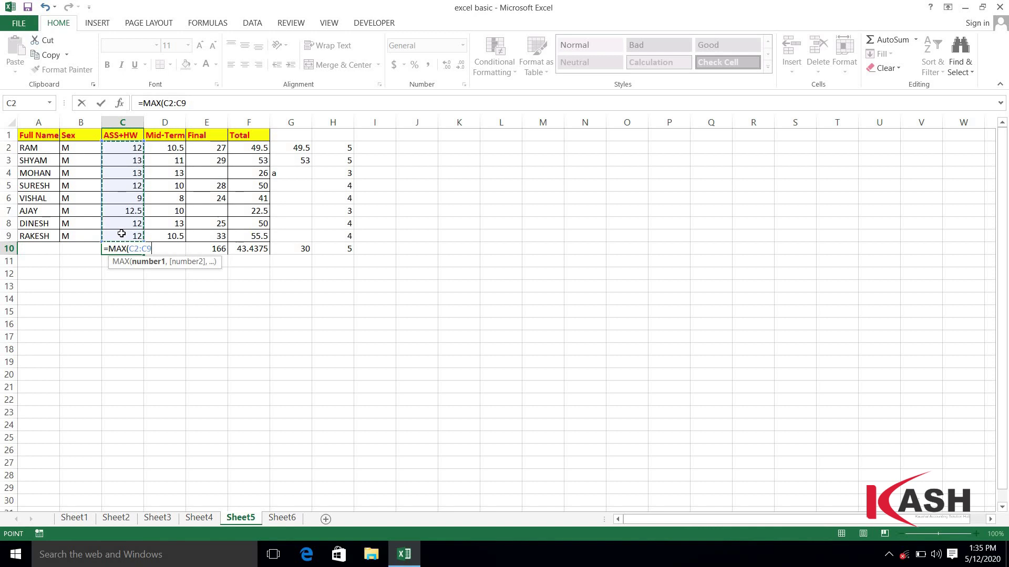
key("Return")
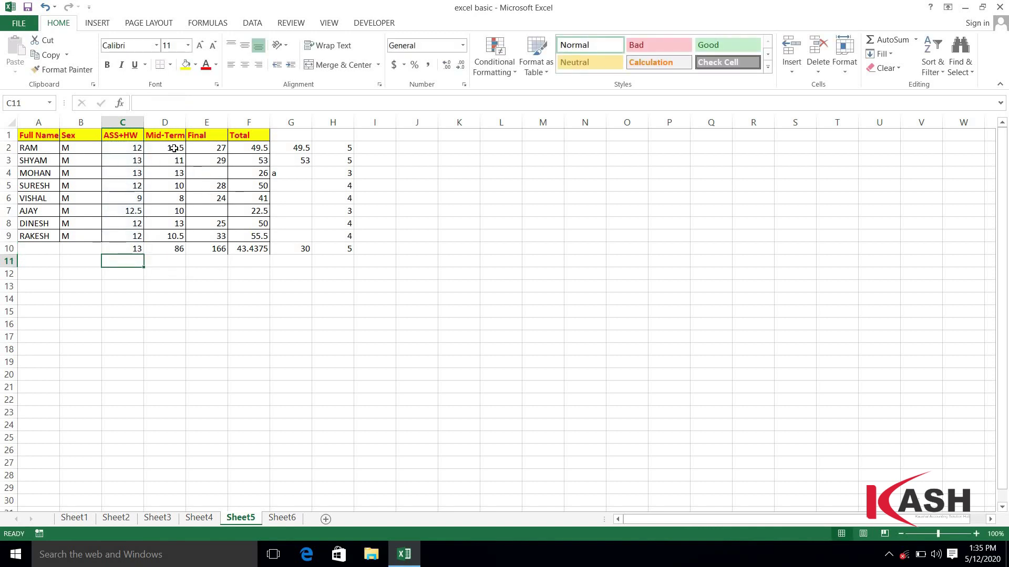
Apply AutoSum Max to the Mid-Term range D2:D10 to put its maximum in D11
left_click_drag(173, 148, 174, 250)
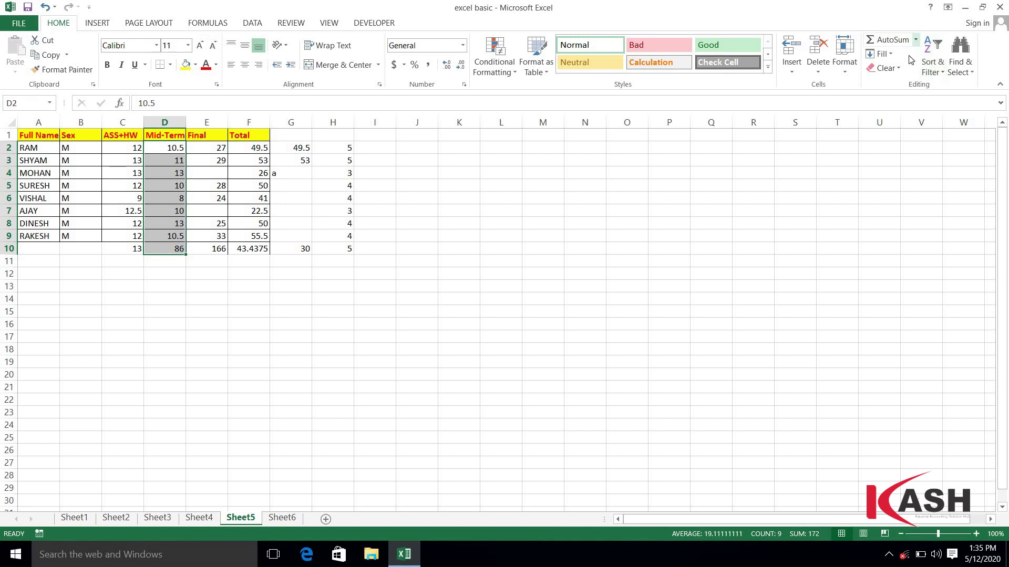
left_click(915, 39)
left_click(896, 104)
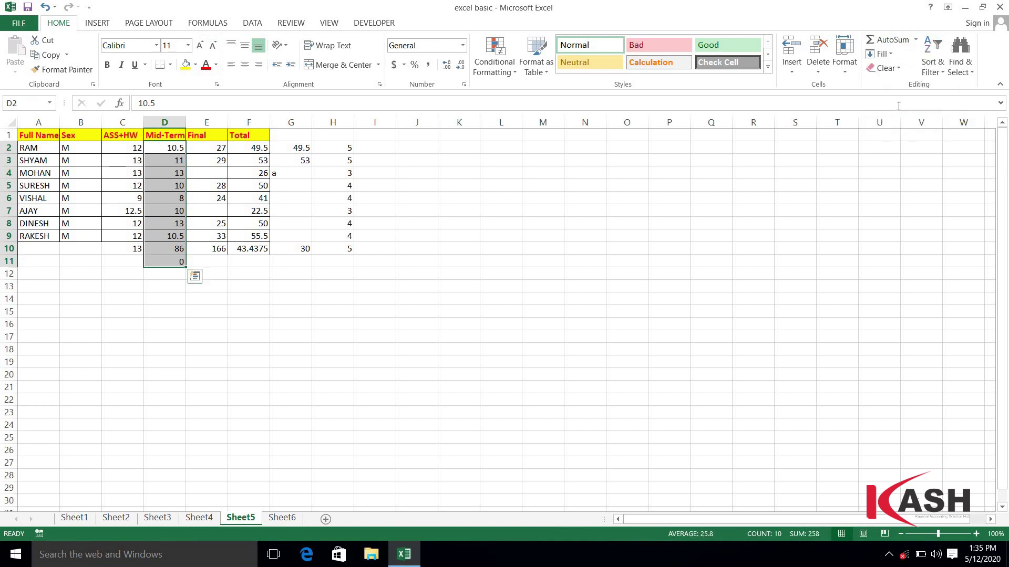
Change the Mid-Term score in D5 to 456
left_click(167, 191)
type("456")
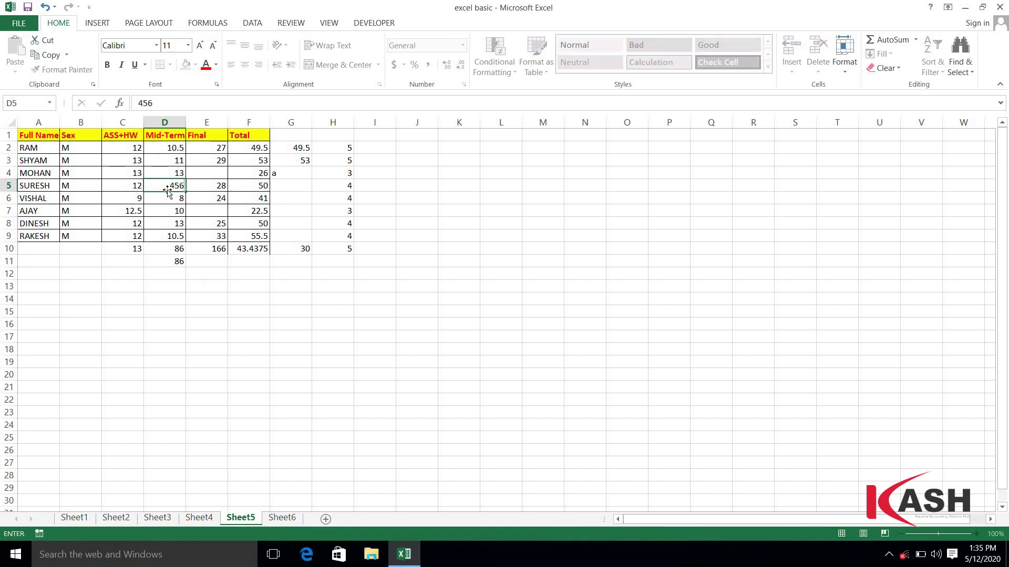
key("Return")
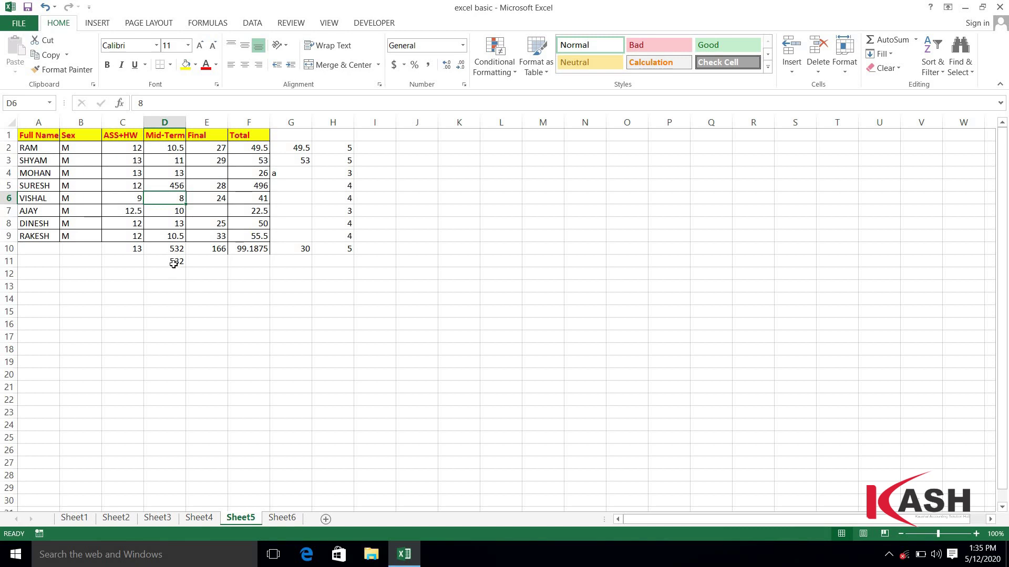
Find the minimum of the Final column range E2:E10 in E11 with the AutoSum Min function
left_click(208, 263)
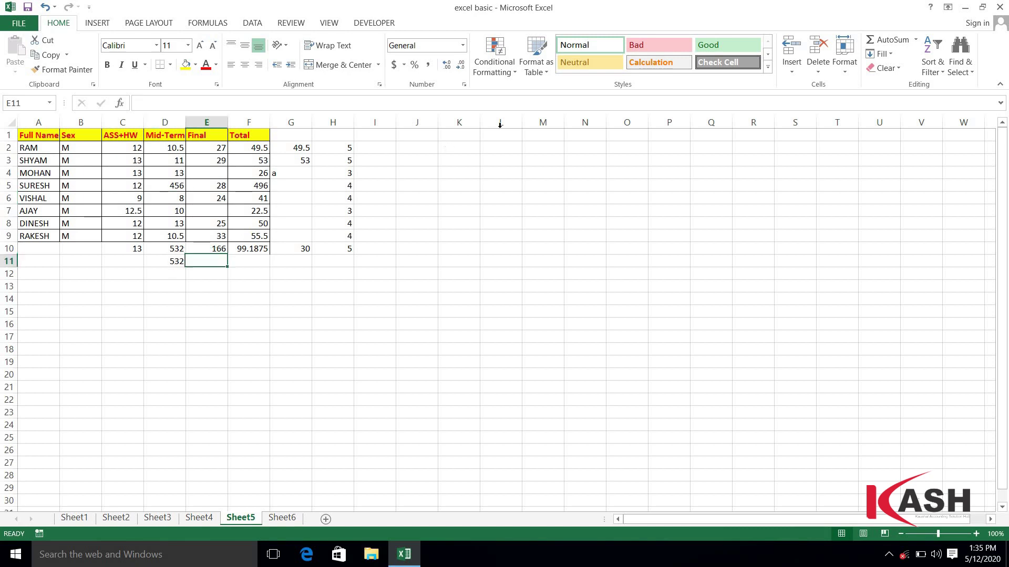
left_click(915, 40)
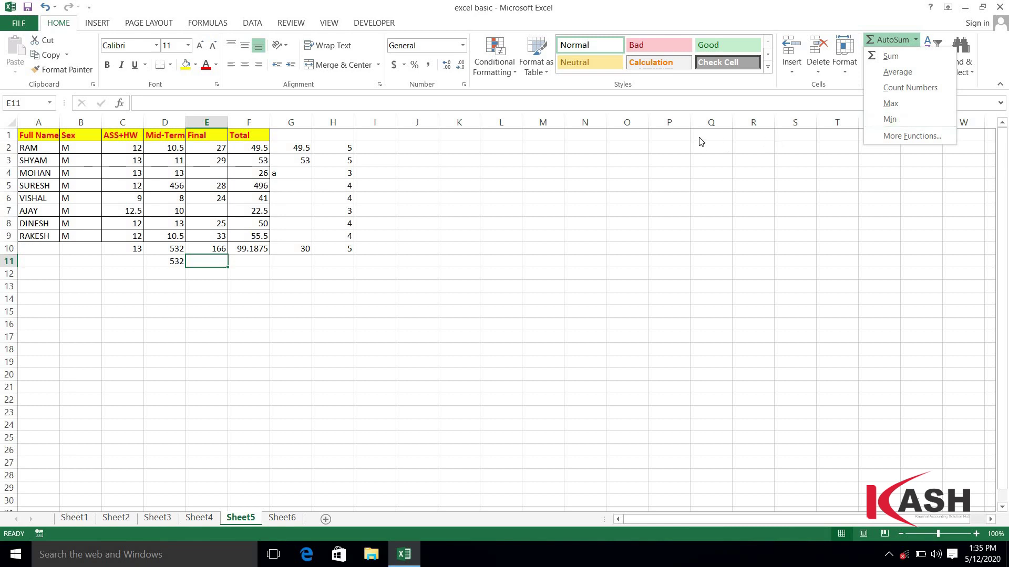
left_click(918, 114)
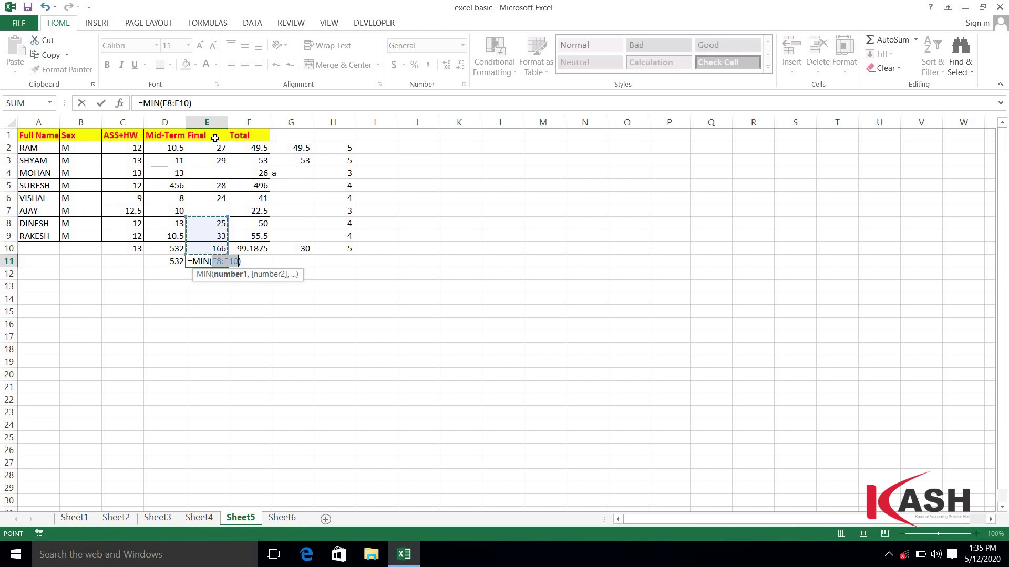
left_click_drag(210, 148, 211, 249)
type(")")
key("Return")
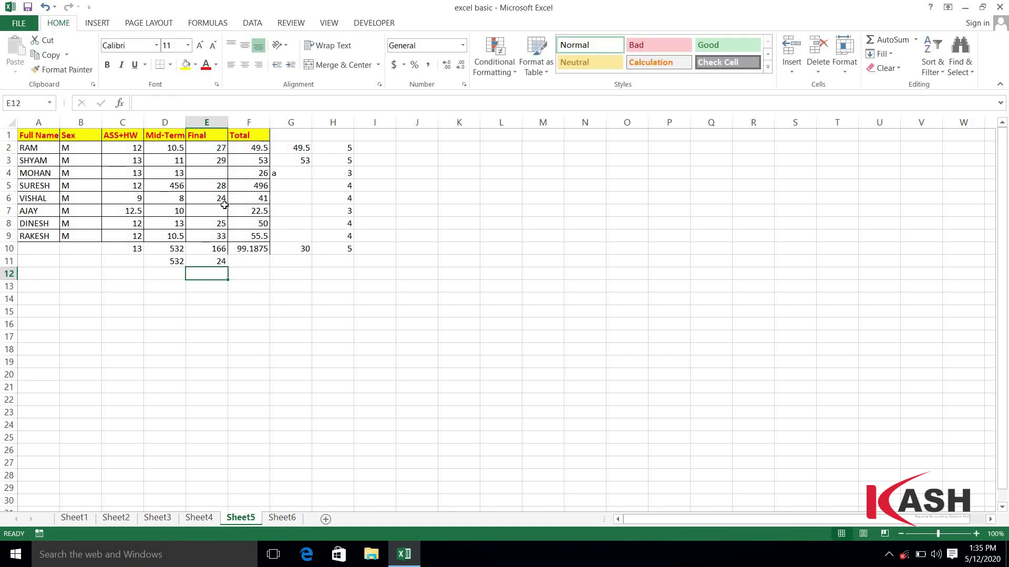
Enter 0 in the empty Final score cell E7 to test the minimum formula
key("Up")
left_click(204, 214)
type("0")
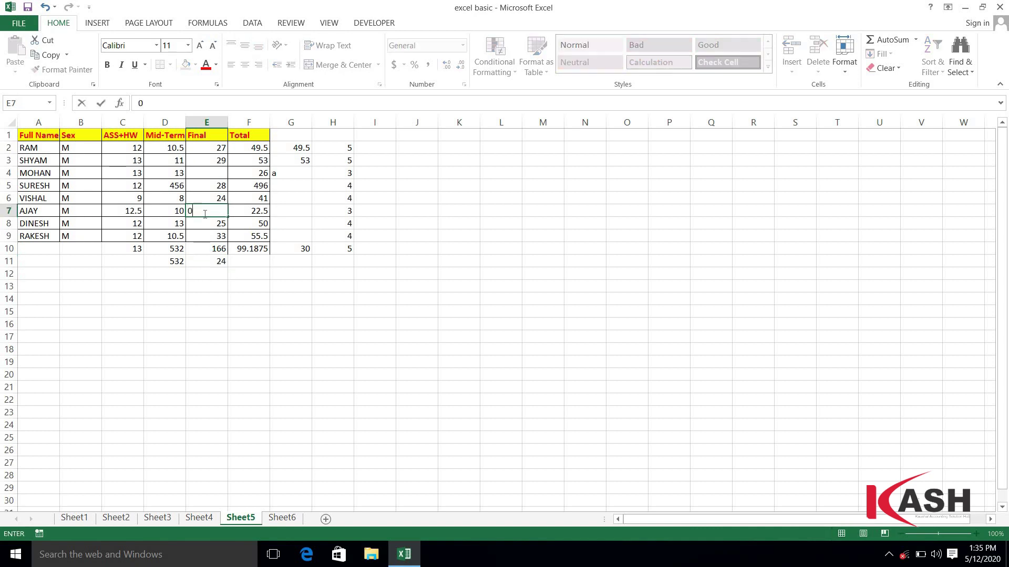
key("Return")
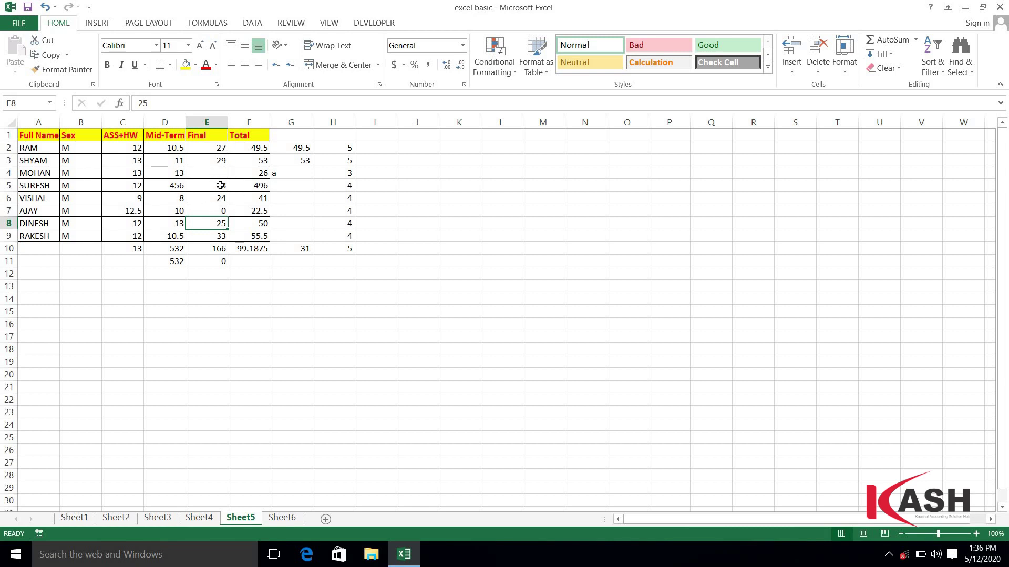
Clear the 0 from the Final score cell E7
left_click(210, 212)
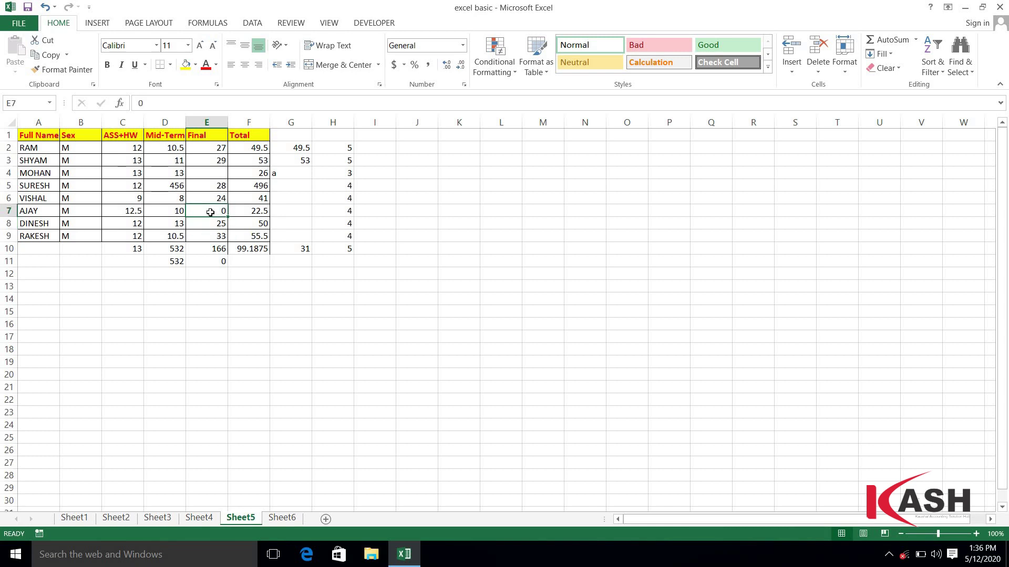
key("Delete")
left_click(208, 222)
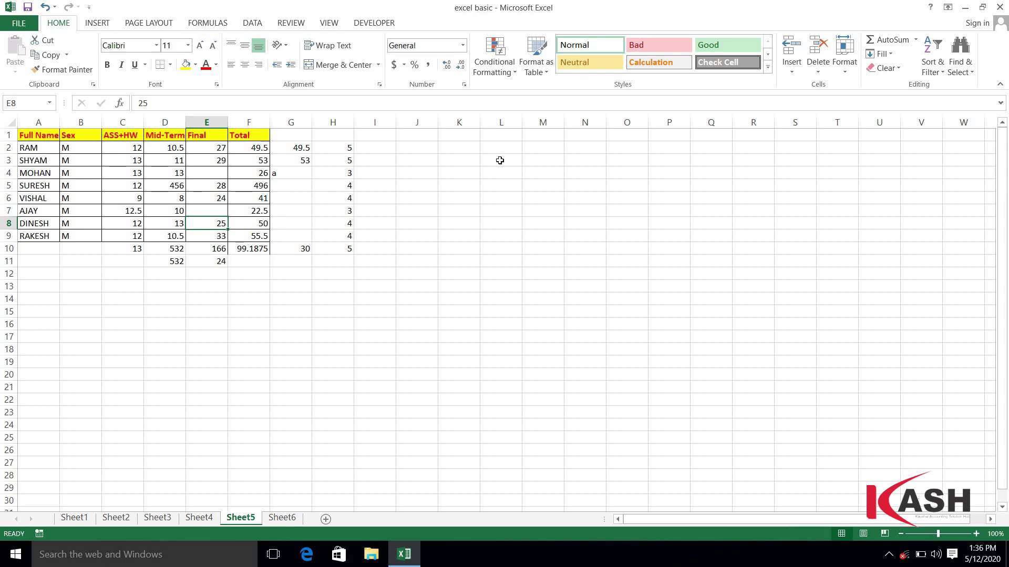
left_click(915, 41)
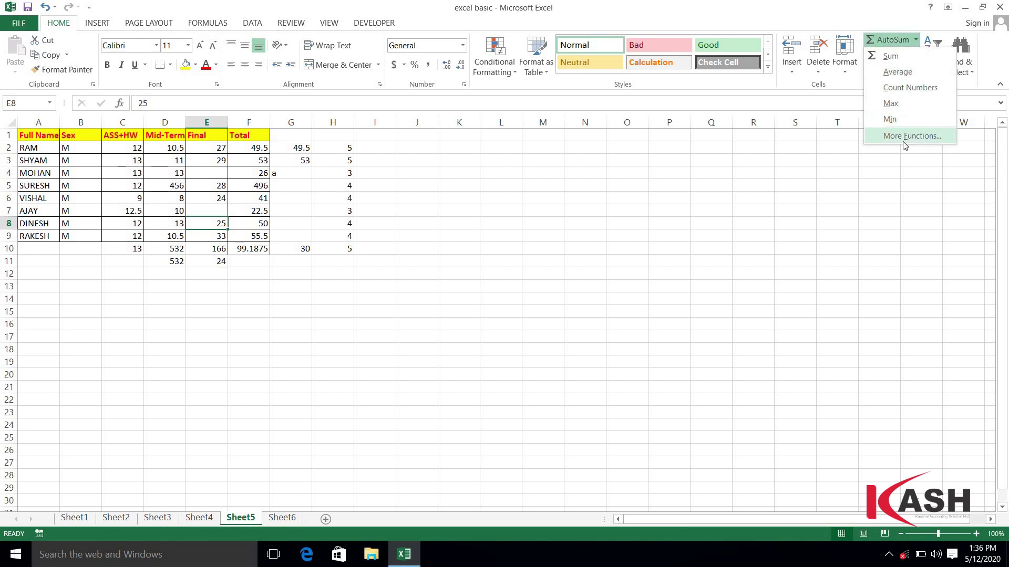
left_click(189, 24)
left_click(189, 24)
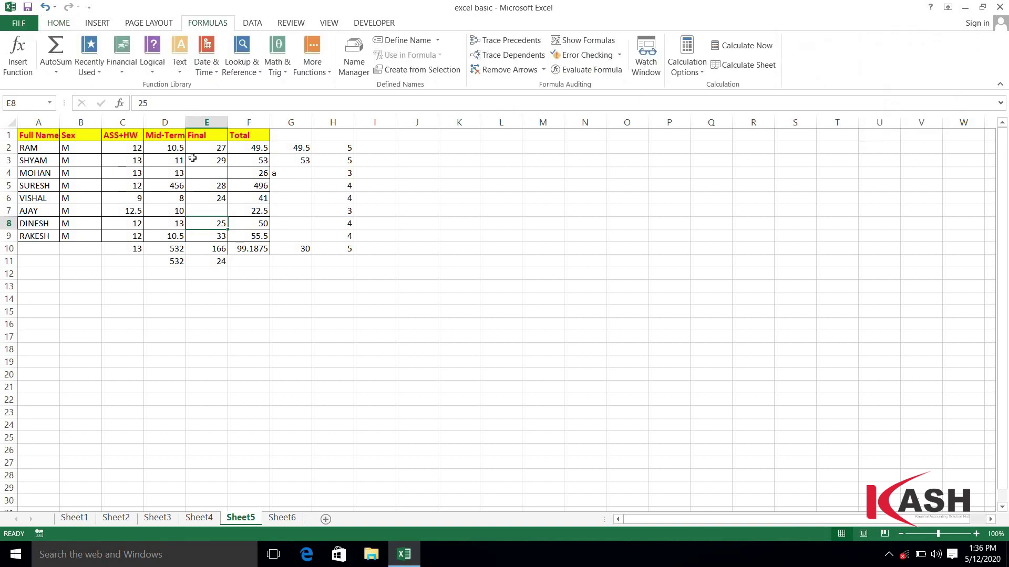
left_click(136, 261)
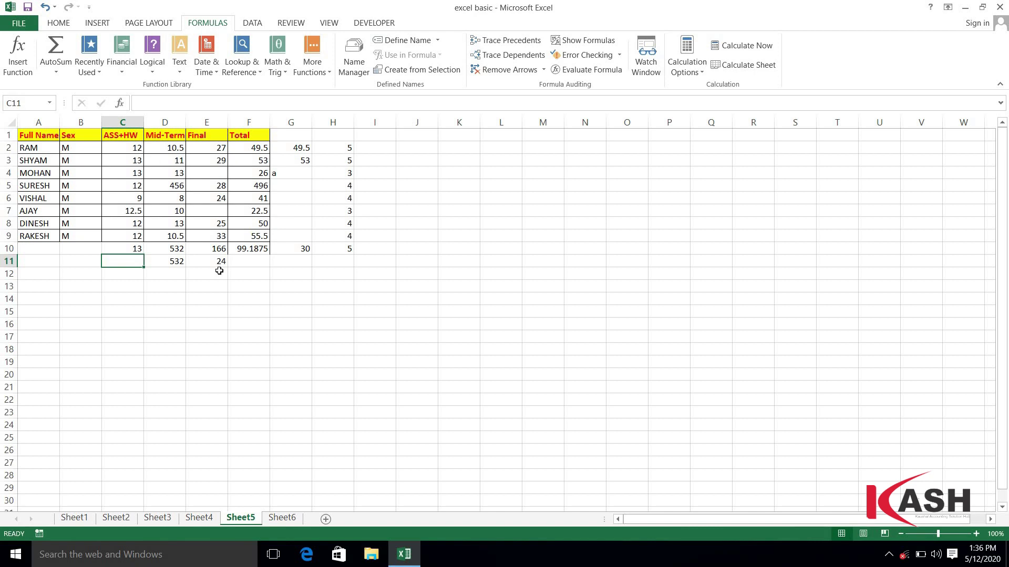
left_click(187, 279)
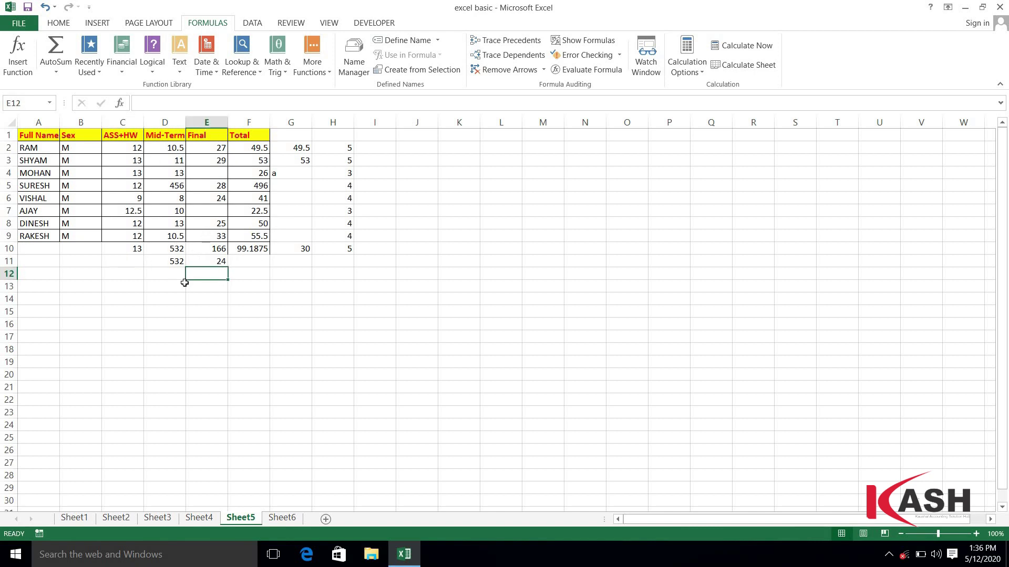
left_click(152, 301)
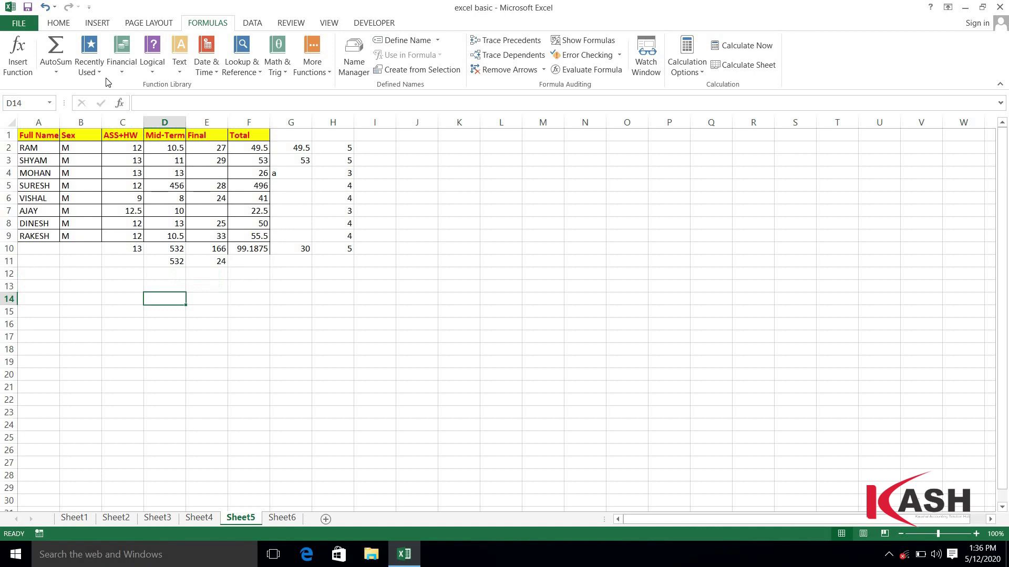
left_click(59, 24)
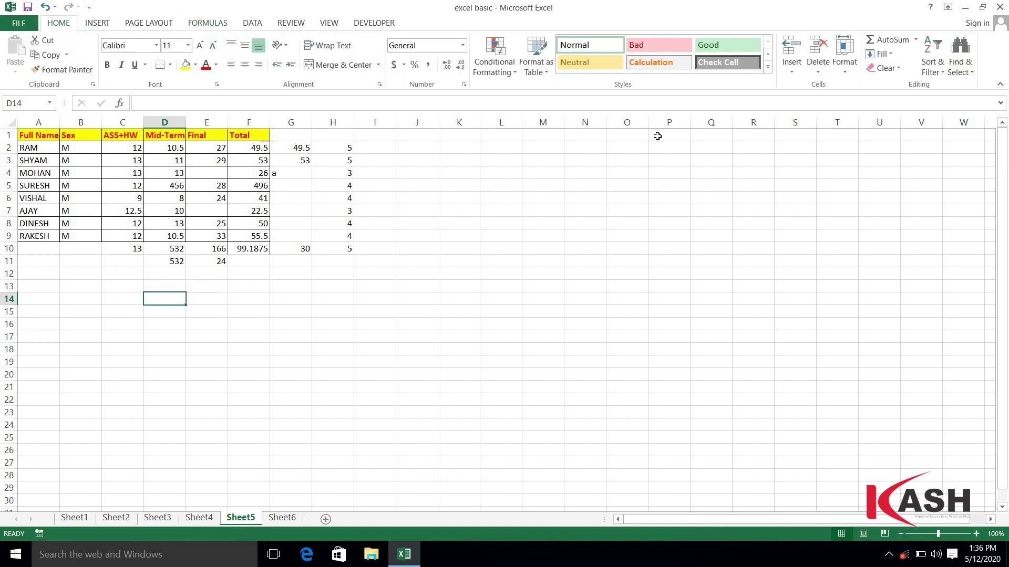
Count the numeric cells in the range C2:F10 with a COUNT formula in D14
type("=count")
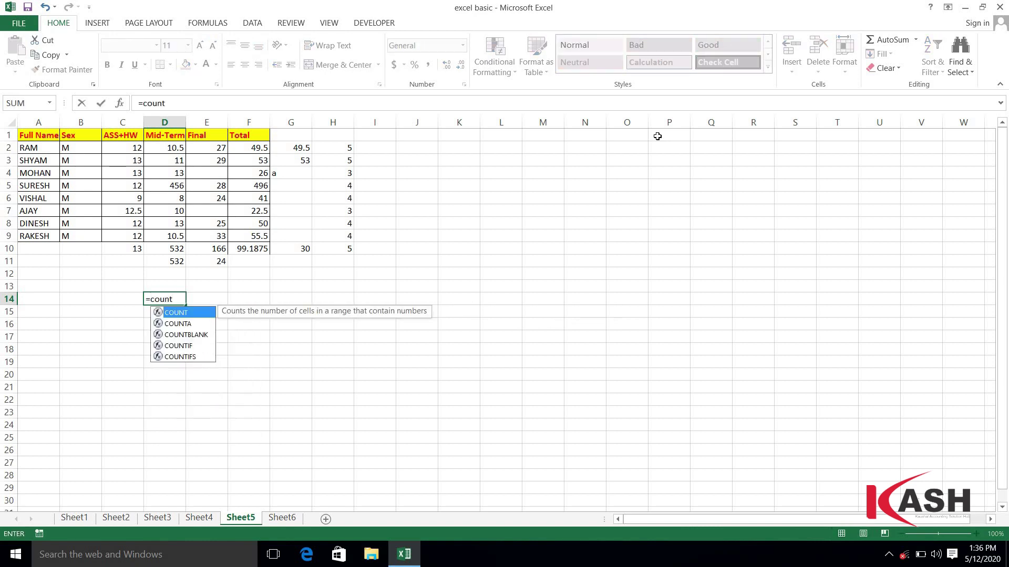
key("Tab")
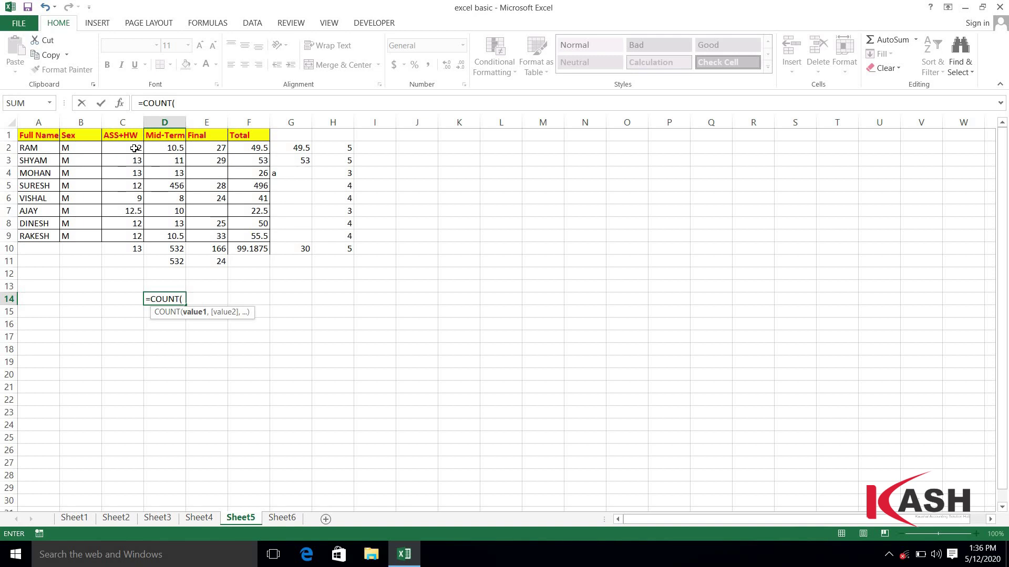
left_click_drag(135, 149, 251, 243)
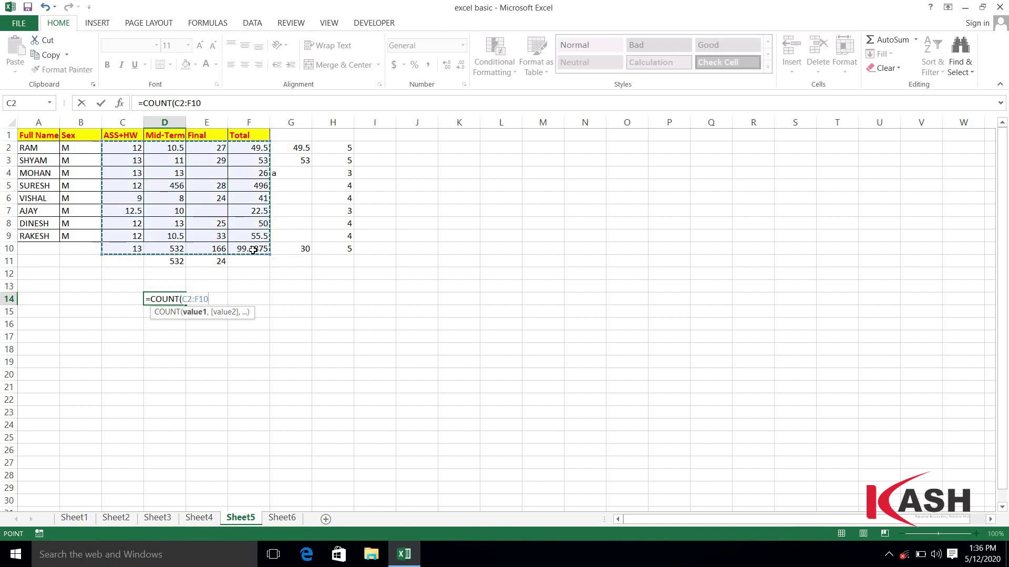
key("Return")
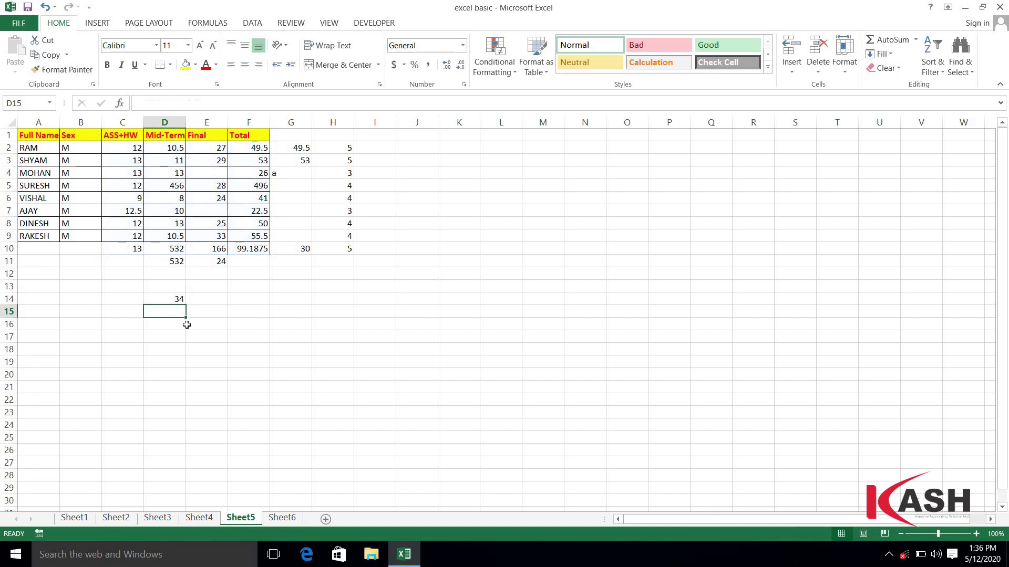
key("Up")
left_click(204, 303)
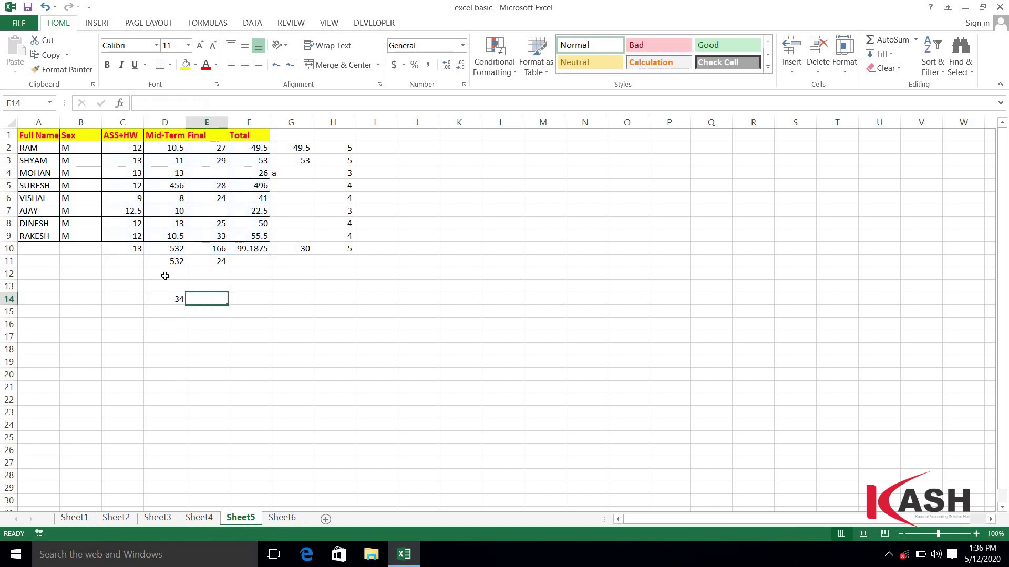
Replace the maximum formula in C10 with an AutoSum total of the ASS+HW scores C2:C9
left_click(127, 261)
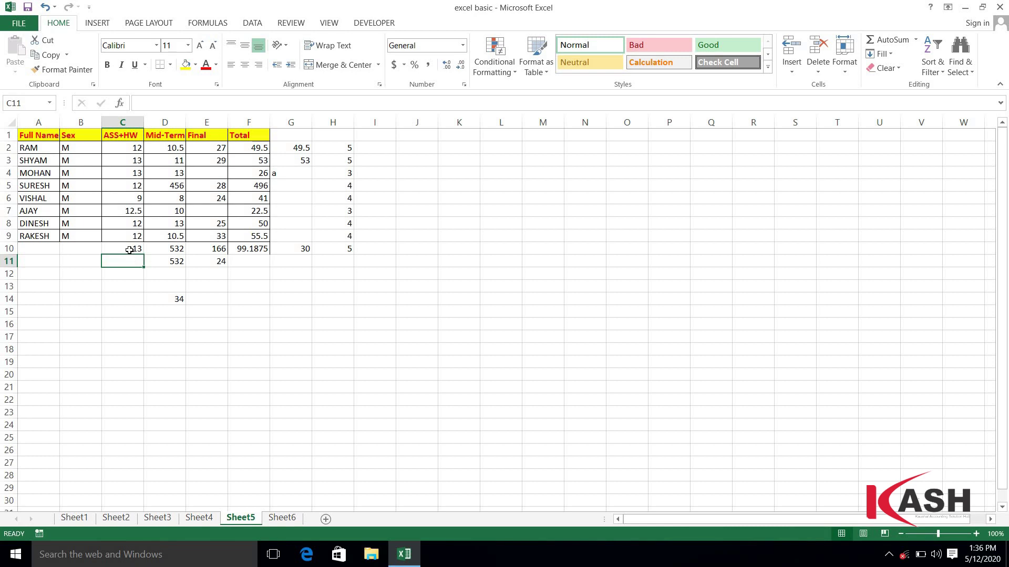
left_click(129, 250)
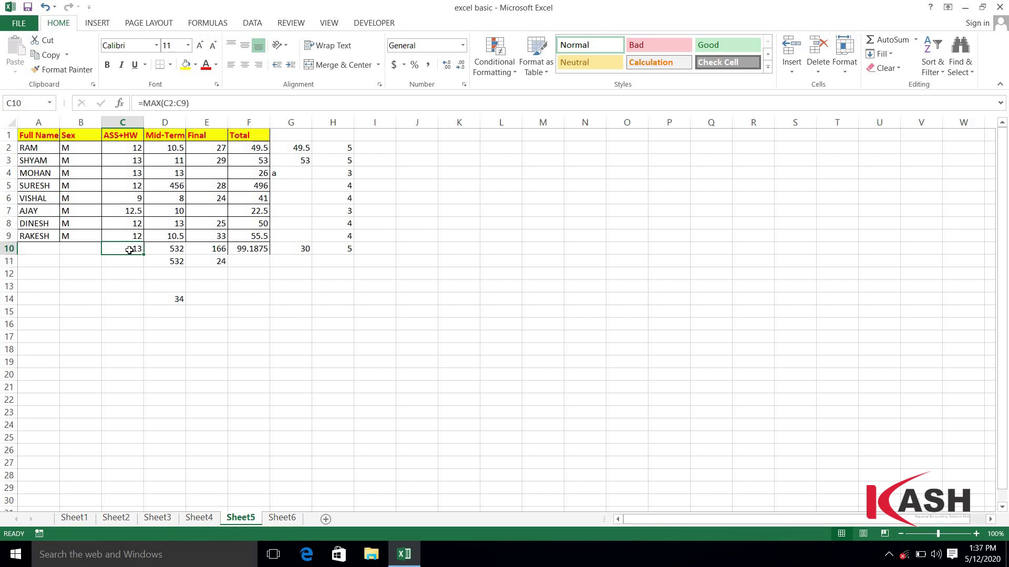
key("Delete")
key("Return")
left_click(131, 248)
key("alt+equal")
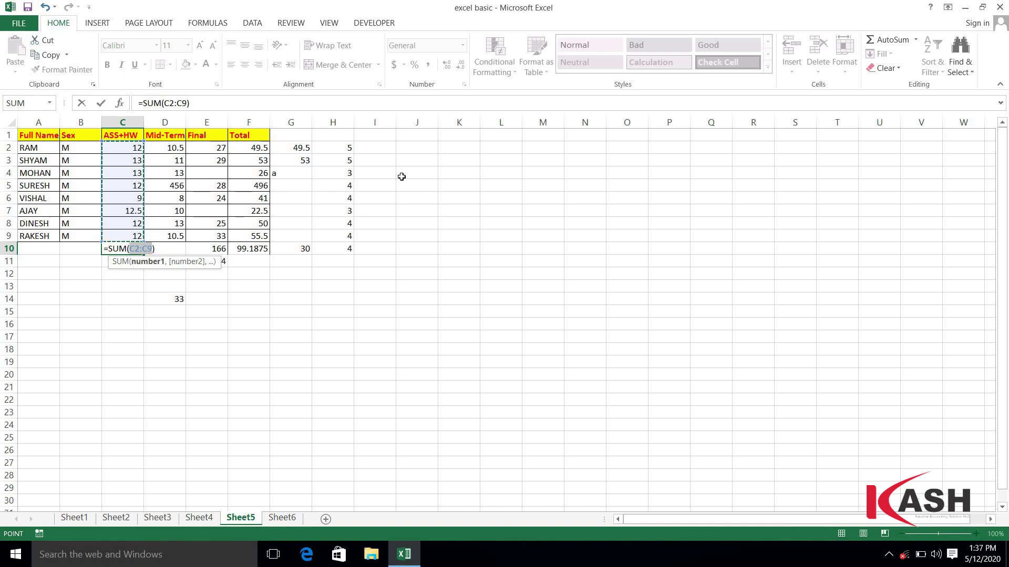
key("Return")
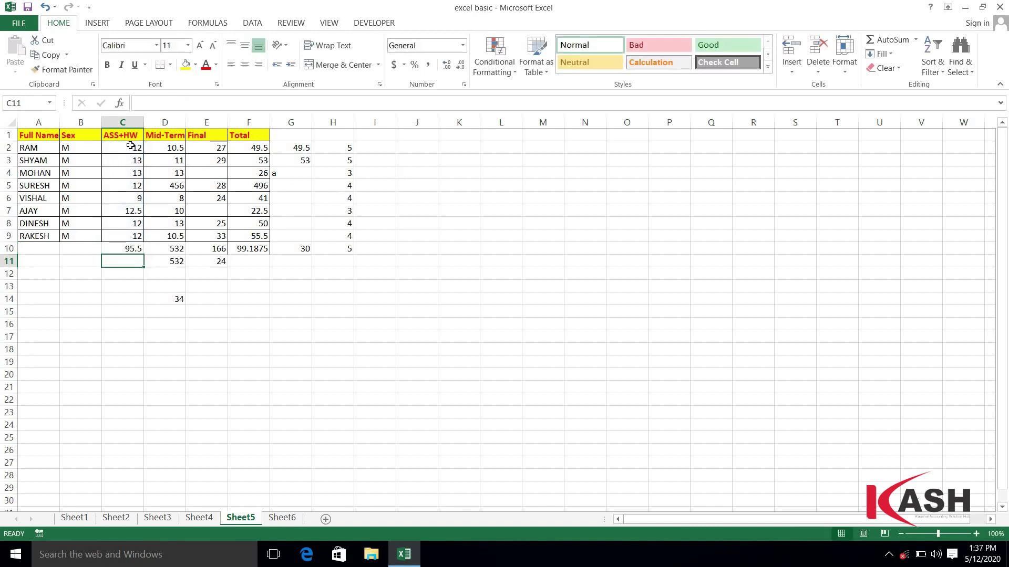
Apply AutoSum to the selected ASS+HW range C2:C11 to fill C11, and check the resulting formula
left_click_drag(131, 148, 132, 258)
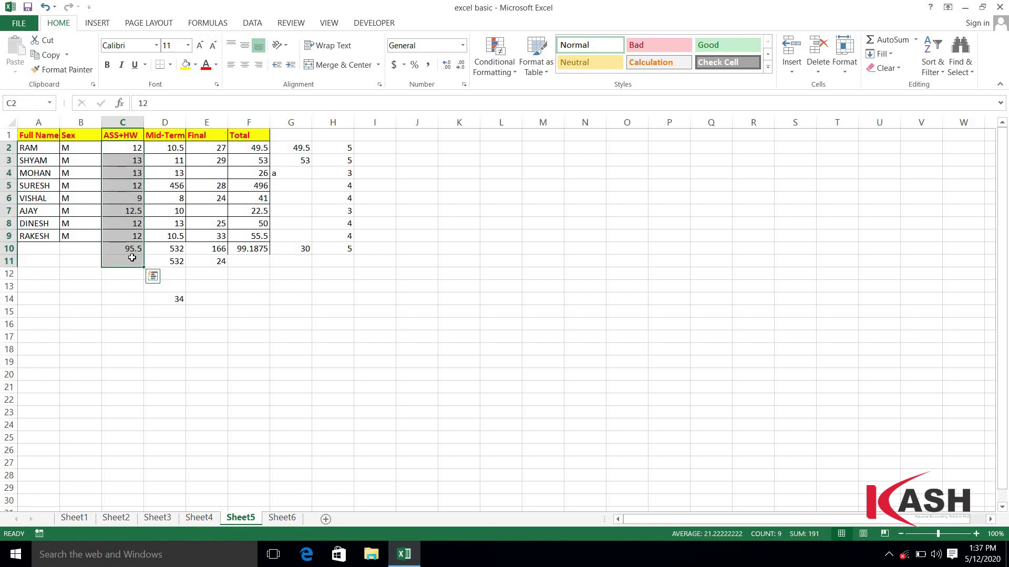
key("alt+equal")
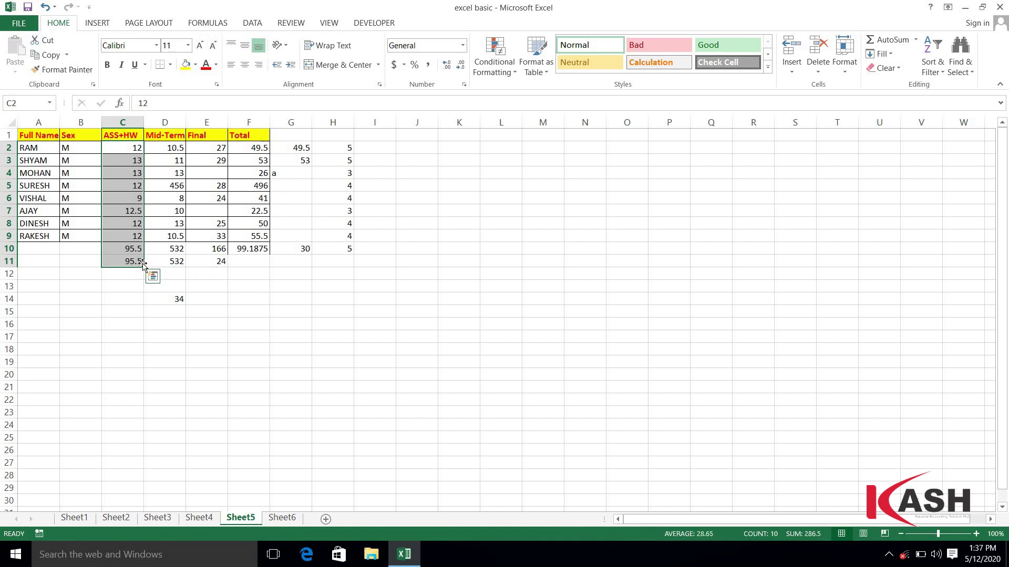
double_click(142, 264)
left_click(130, 262)
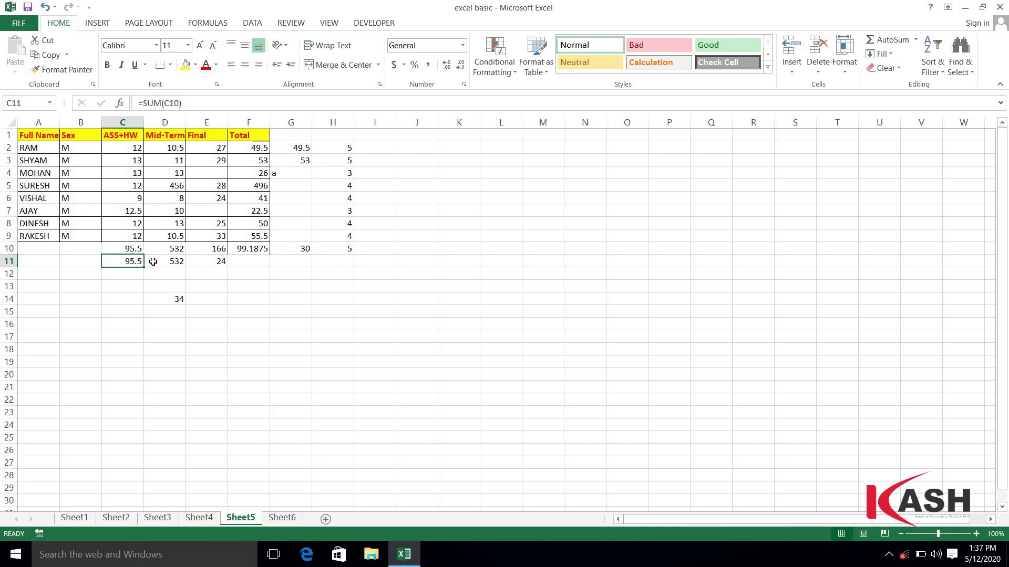
left_click(153, 262)
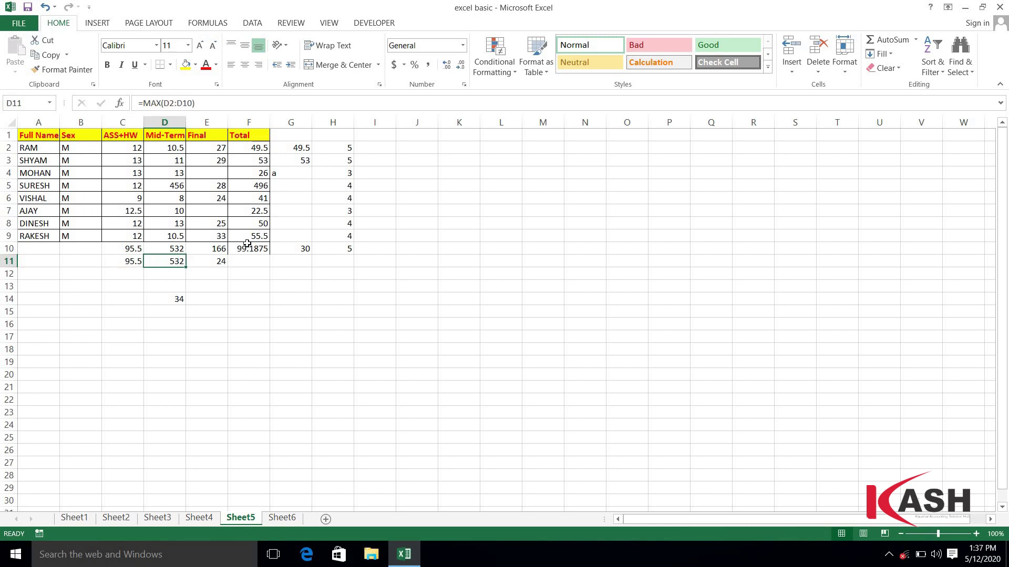